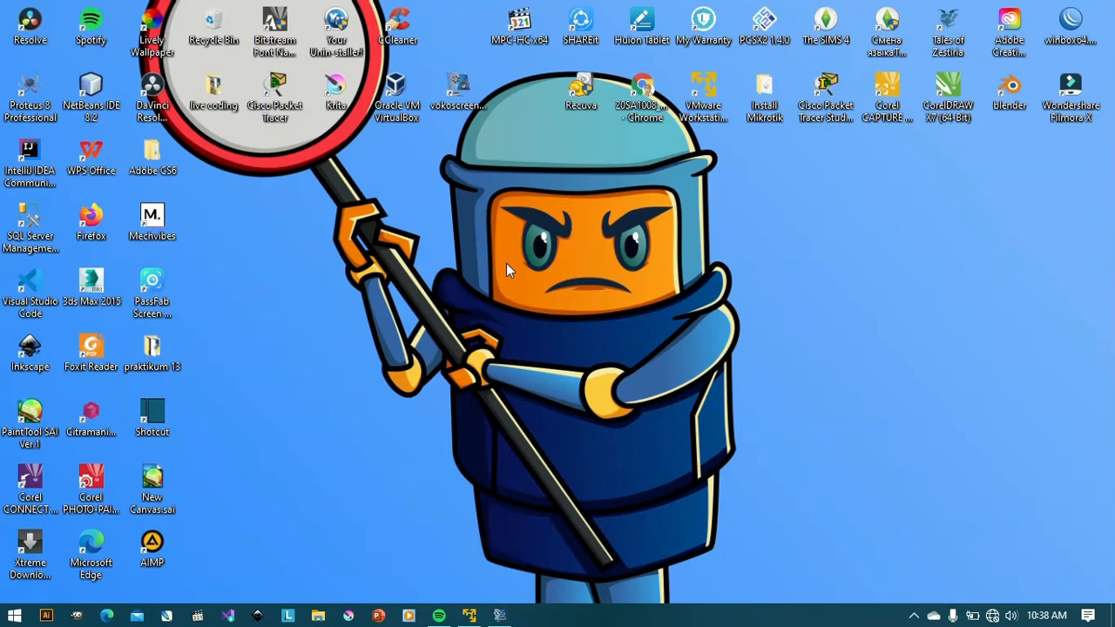
In VMware Workstation 16 Player, start a new virtual machine with a blank hard disk and Windows Server 2008 R2 x64 as guest system.
{"action": "left_click", "coordinate": [468, 615]}
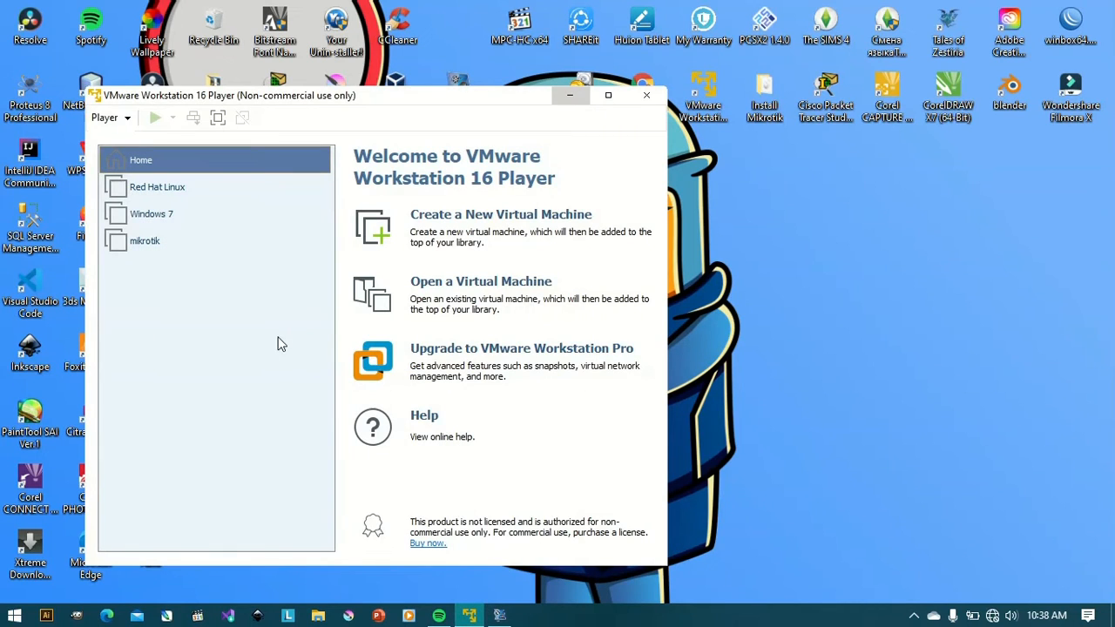
{"action": "left_click", "coordinate": [490, 225]}
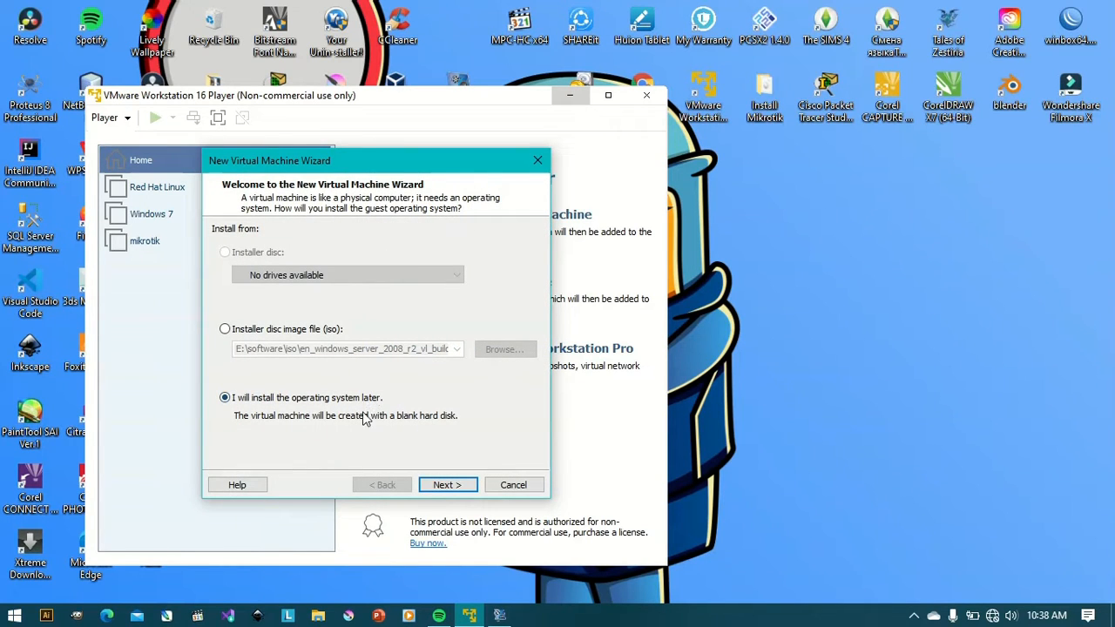
{"action": "left_click", "coordinate": [455, 486]}
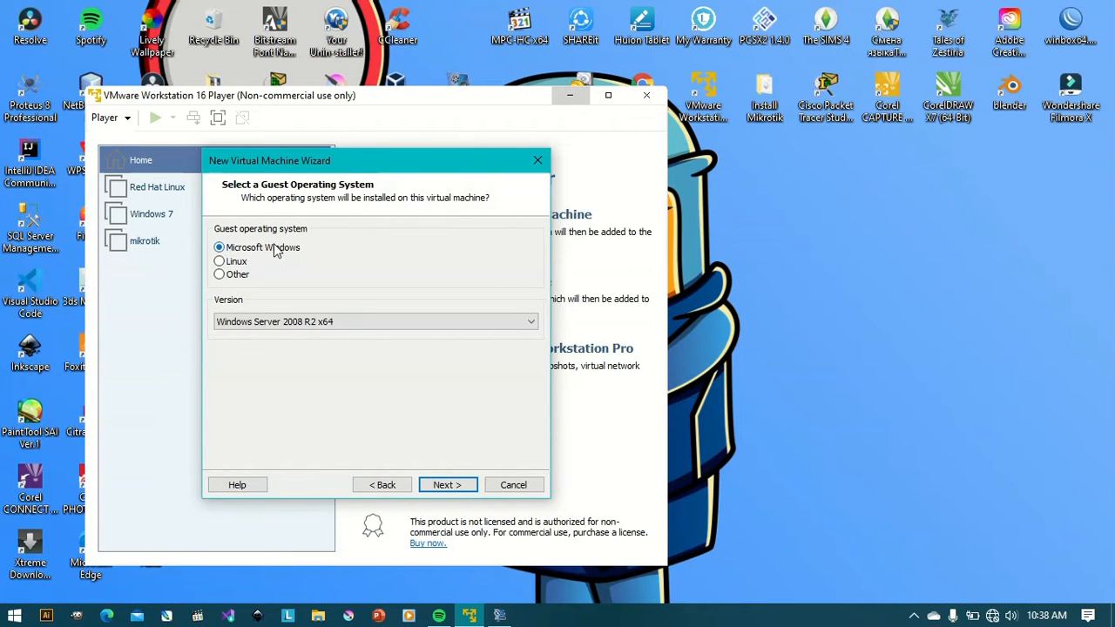
{"action": "left_click", "coordinate": [294, 321]}
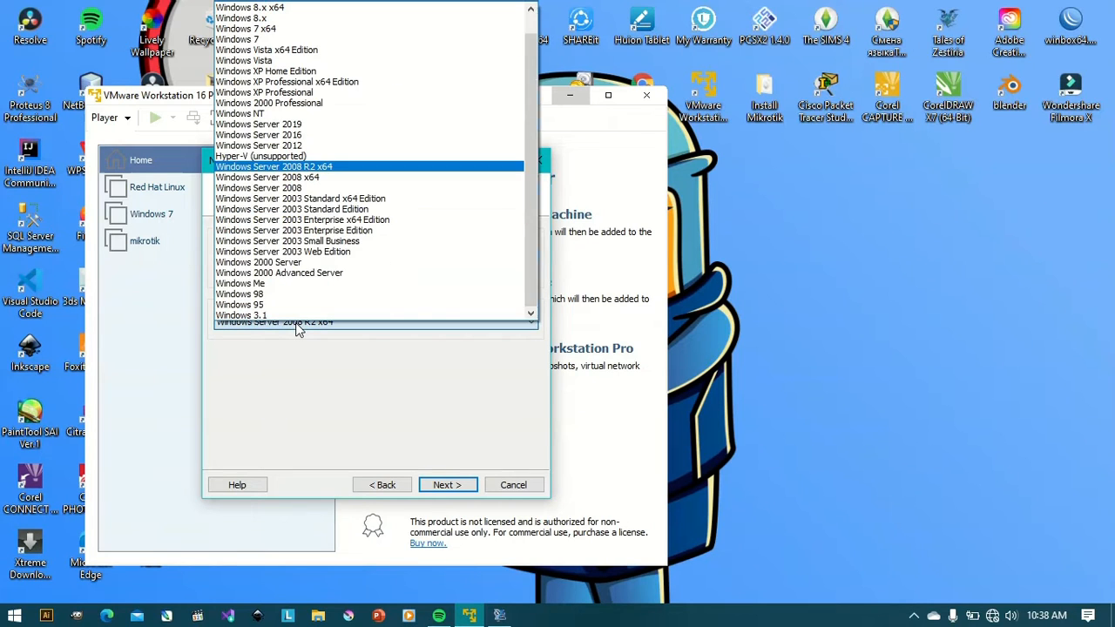
{"action": "left_click", "coordinate": [272, 168]}
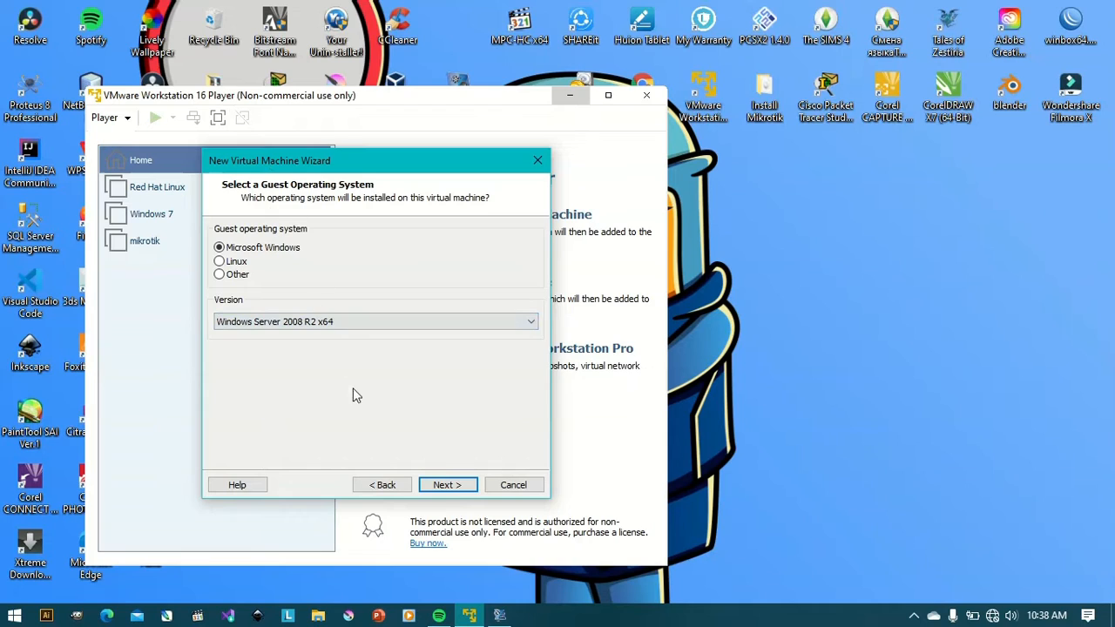
{"action": "left_click", "coordinate": [456, 485]}
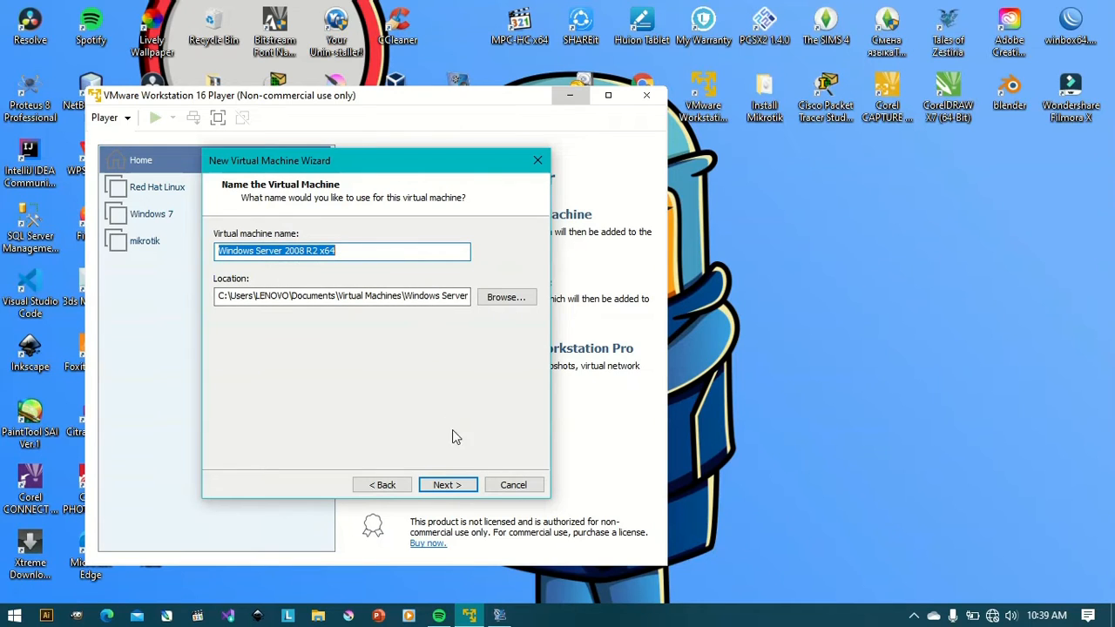
Accept the default virtual machine name and location, and keep a 40 GB disk split into multiple files.
{"action": "left_click", "coordinate": [460, 491]}
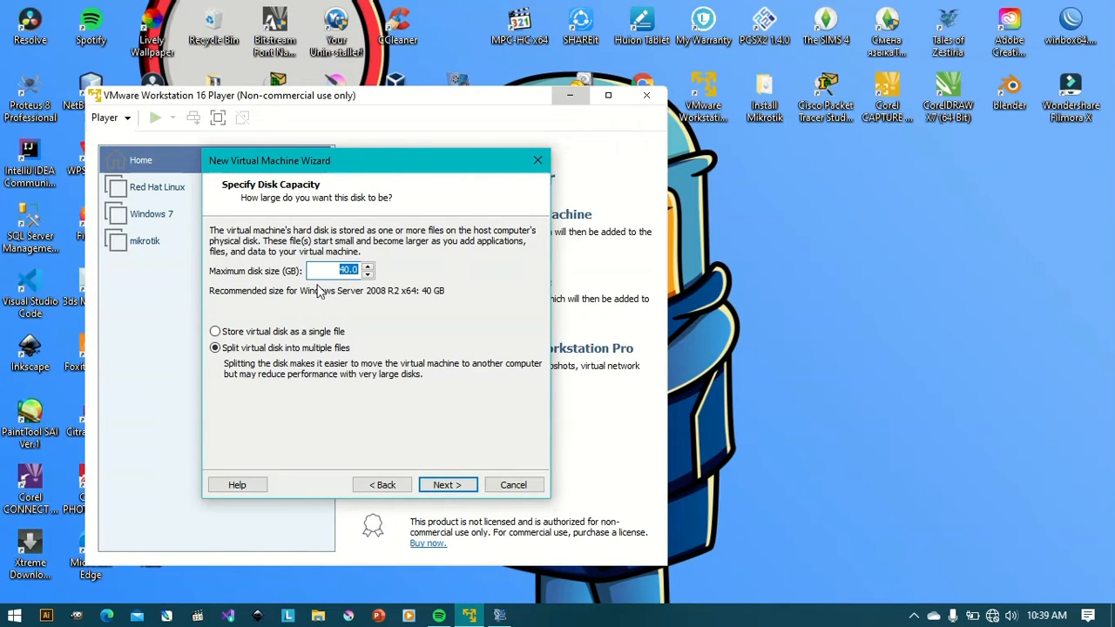
{"action": "key", "text": "Right"}
{"action": "left_click", "coordinate": [447, 487]}
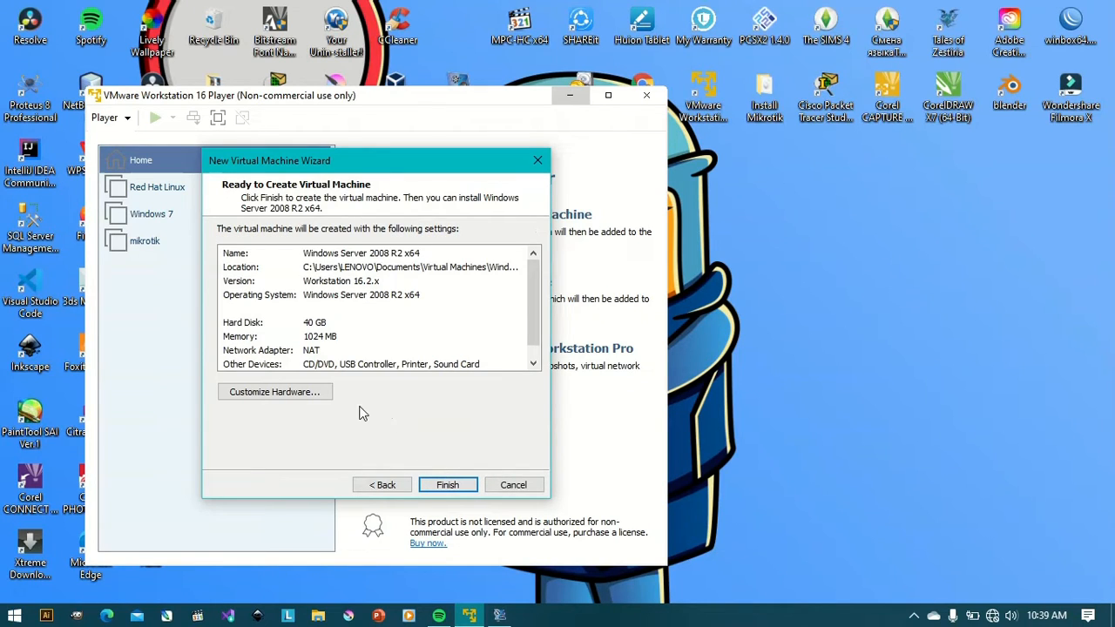
Customize the virtual machine's hardware by setting its memory to 2048 MB.
{"action": "left_click", "coordinate": [299, 392]}
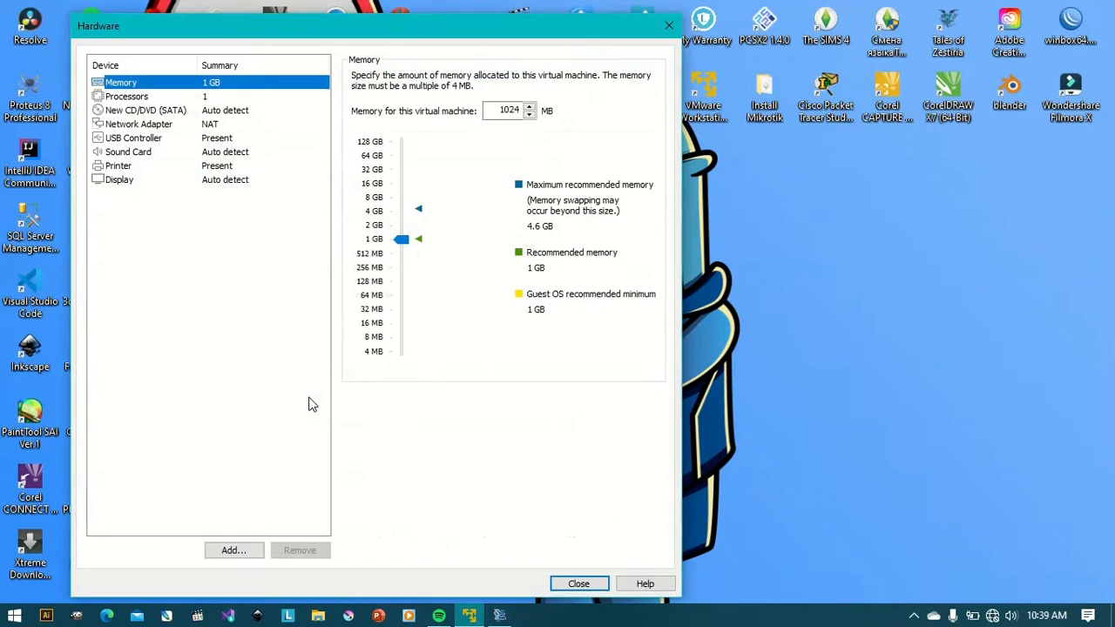
{"action": "left_click", "coordinate": [402, 241]}
{"action": "left_click_drag", "start_coordinate": [402, 241], "coordinate": [400, 223]}
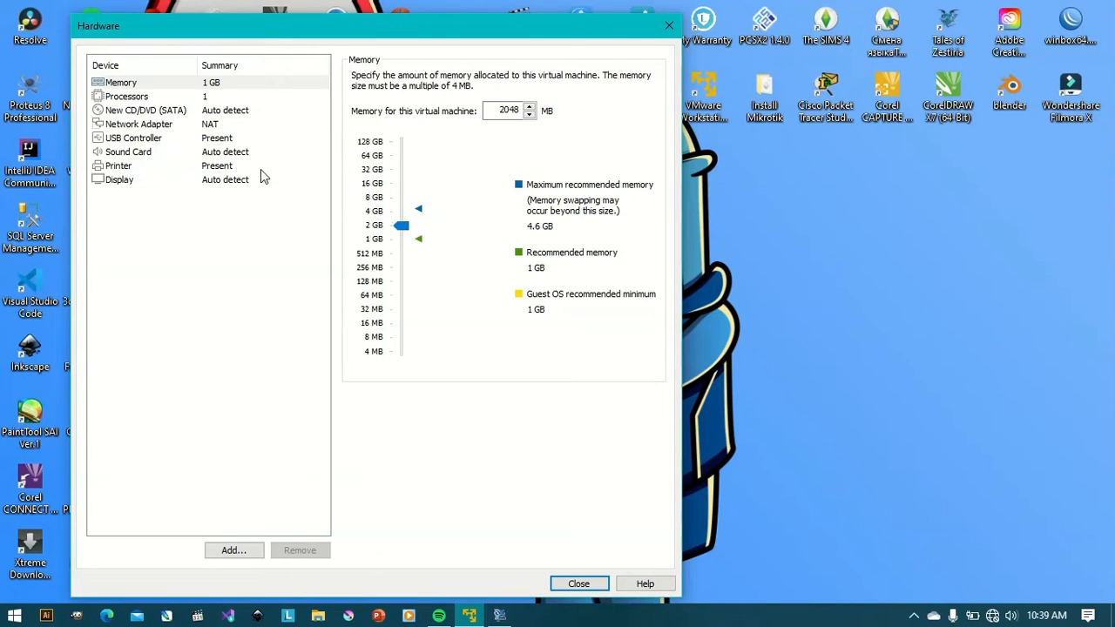
Attach the en_windows_server_2008_r2_vl_build_x64_dvd_x15-59754.iso image to the CD/DVD drive and close the hardware settings.
{"action": "left_click", "coordinate": [131, 110]}
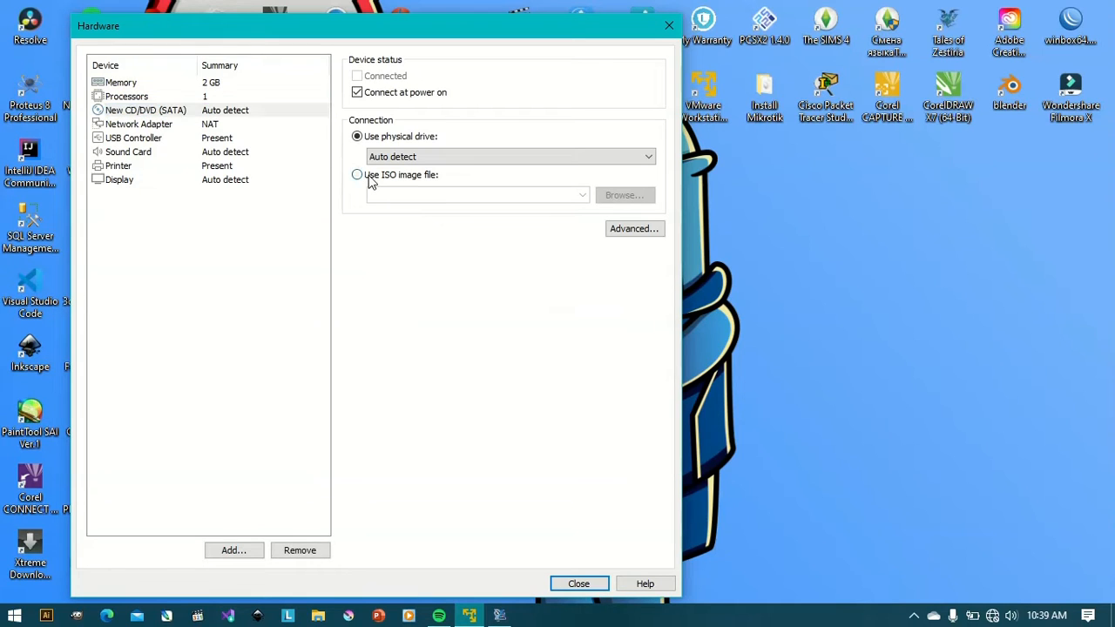
{"action": "left_click", "coordinate": [371, 178]}
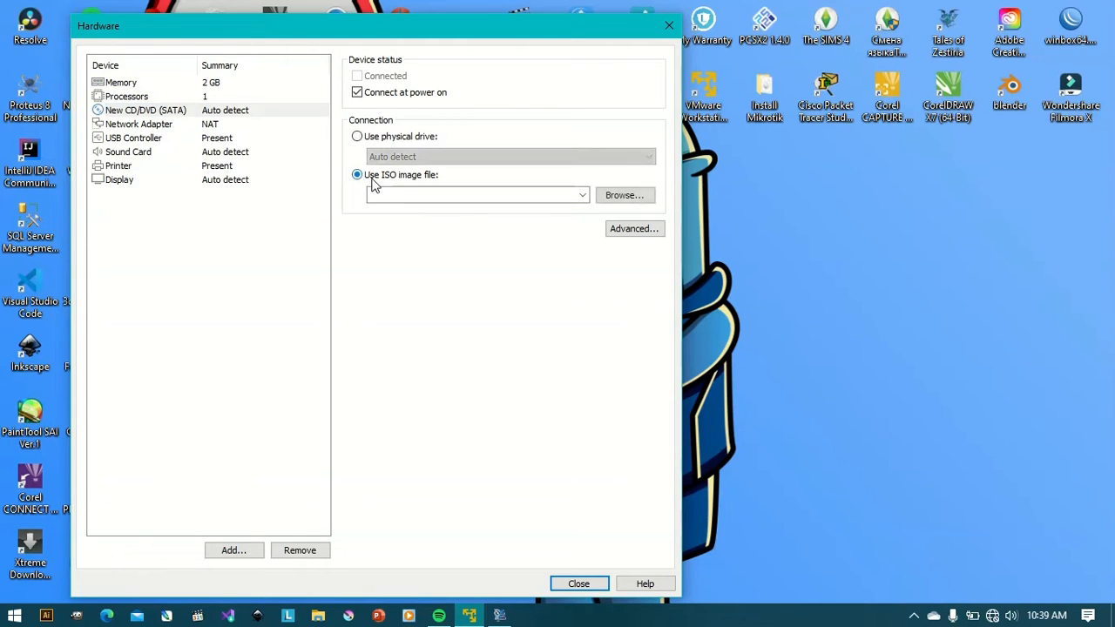
{"action": "left_click", "coordinate": [624, 197]}
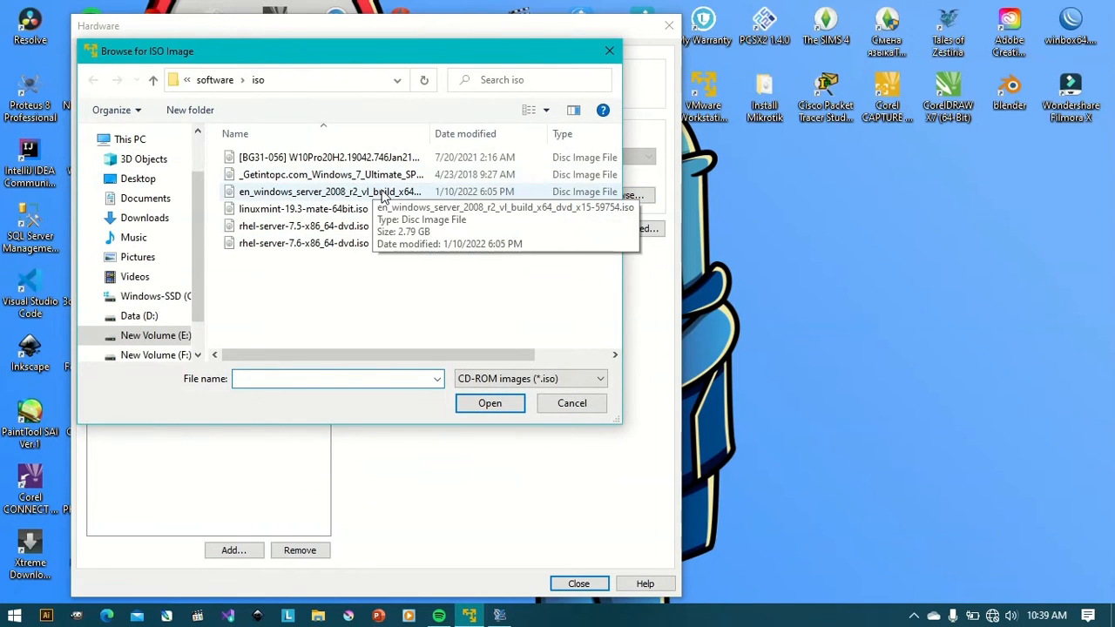
{"action": "left_click", "coordinate": [382, 193]}
{"action": "left_click_drag", "start_coordinate": [430, 134], "coordinate": [469, 133]}
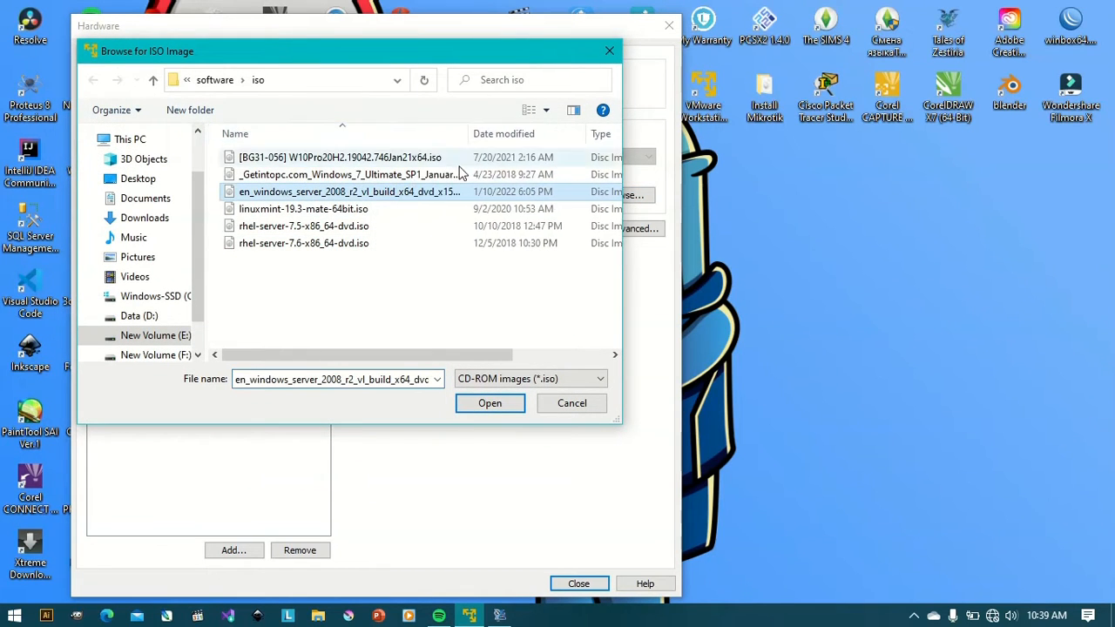
{"action": "left_click", "coordinate": [508, 402]}
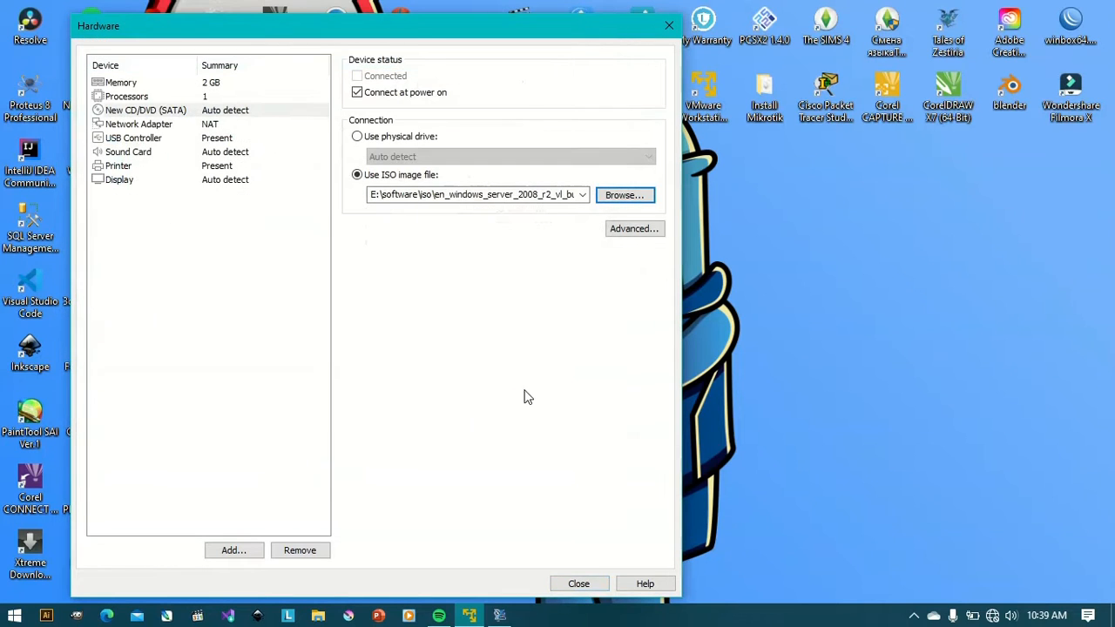
{"action": "left_click", "coordinate": [582, 582]}
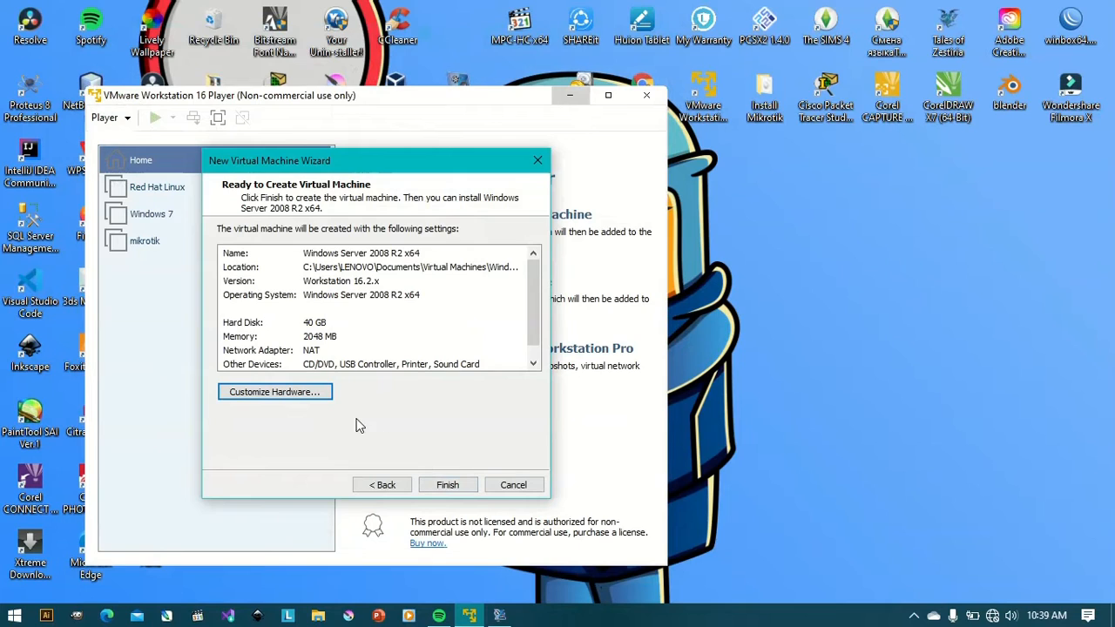
Finish creating the virtual machine, power on Windows Server 2008 R2 x64, and maximize its window.
{"action": "left_click", "coordinate": [463, 485]}
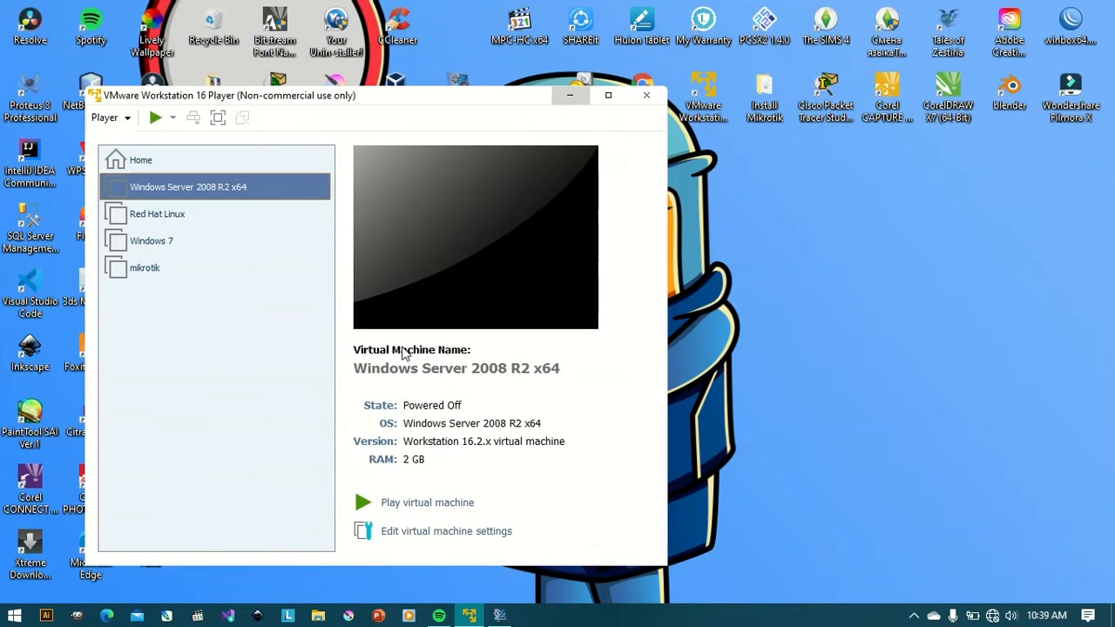
{"action": "left_click", "coordinate": [266, 197]}
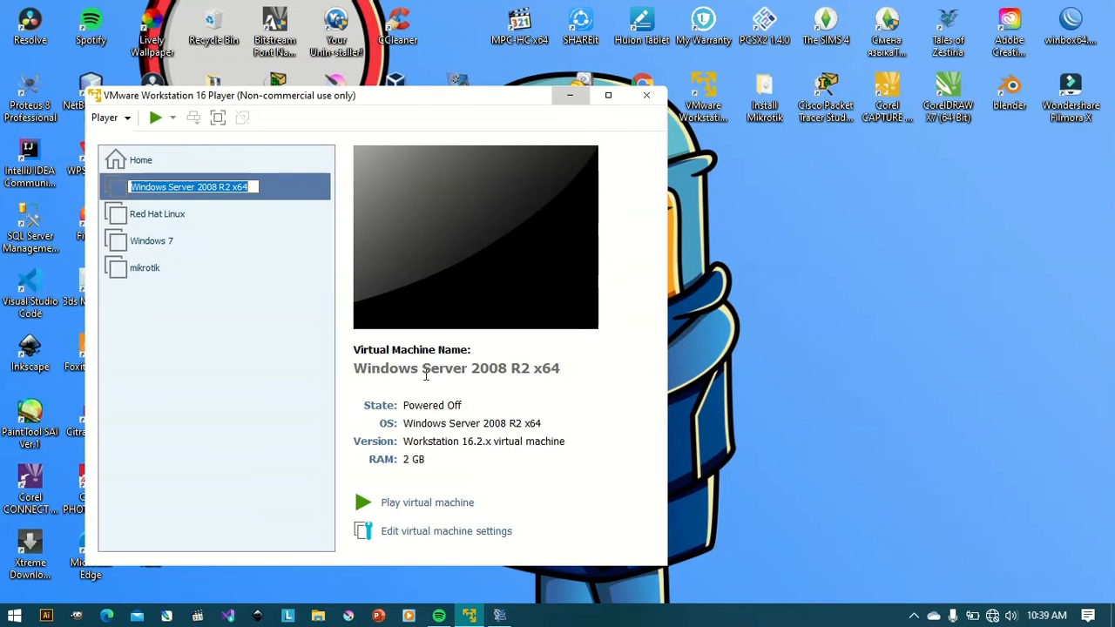
{"action": "left_click", "coordinate": [426, 504]}
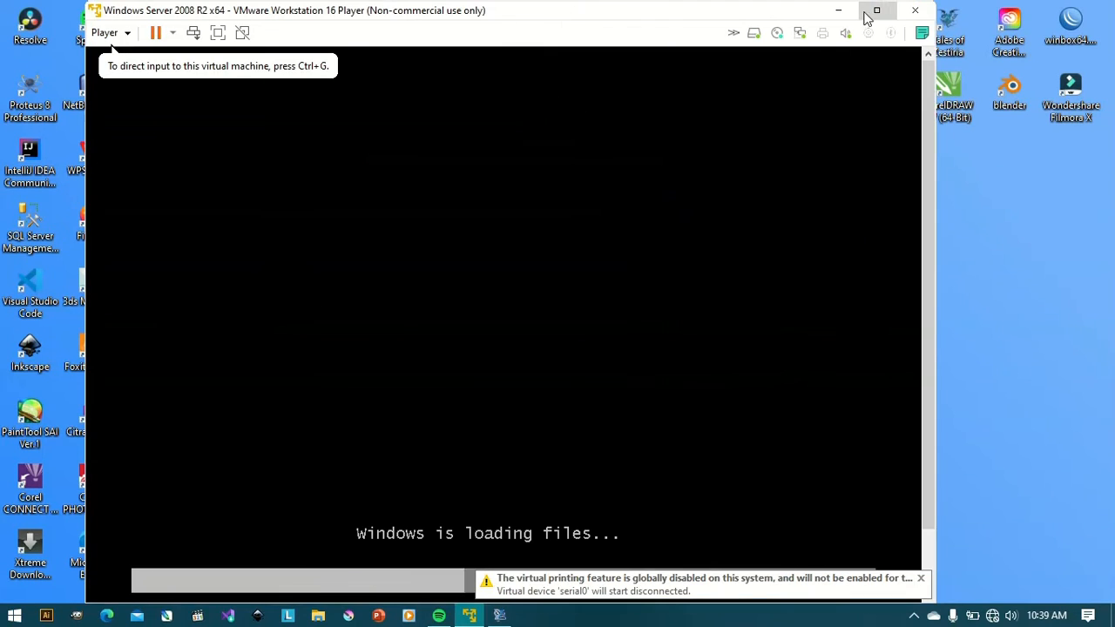
{"action": "left_click", "coordinate": [876, 9]}
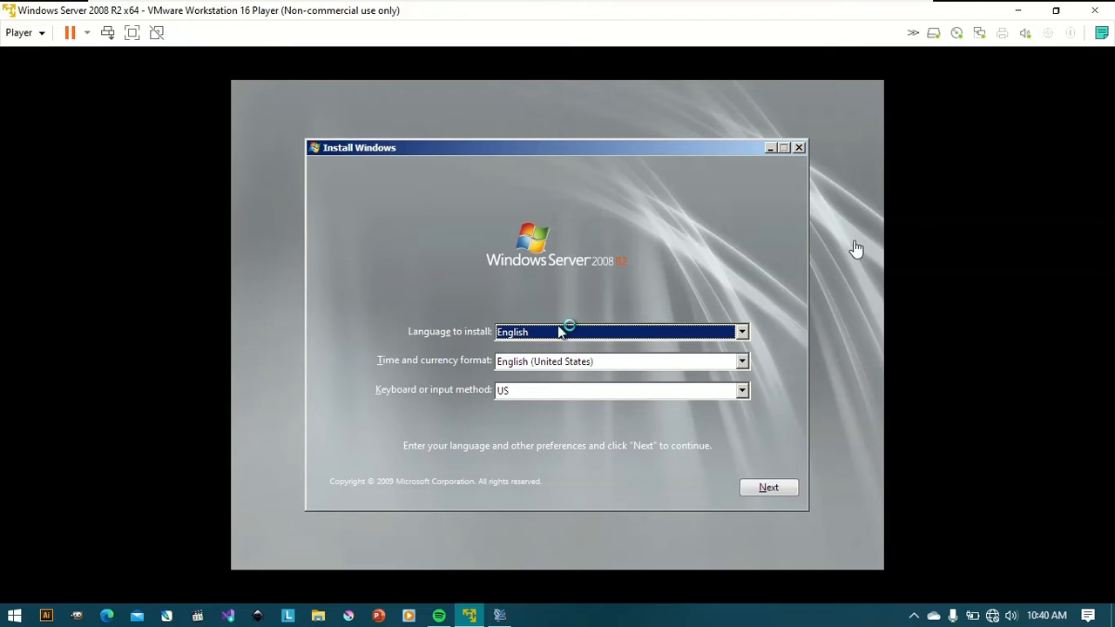
Accept English, English (United States) and the US keyboard in Windows setup, and start the installation.
{"action": "left_click", "coordinate": [733, 235]}
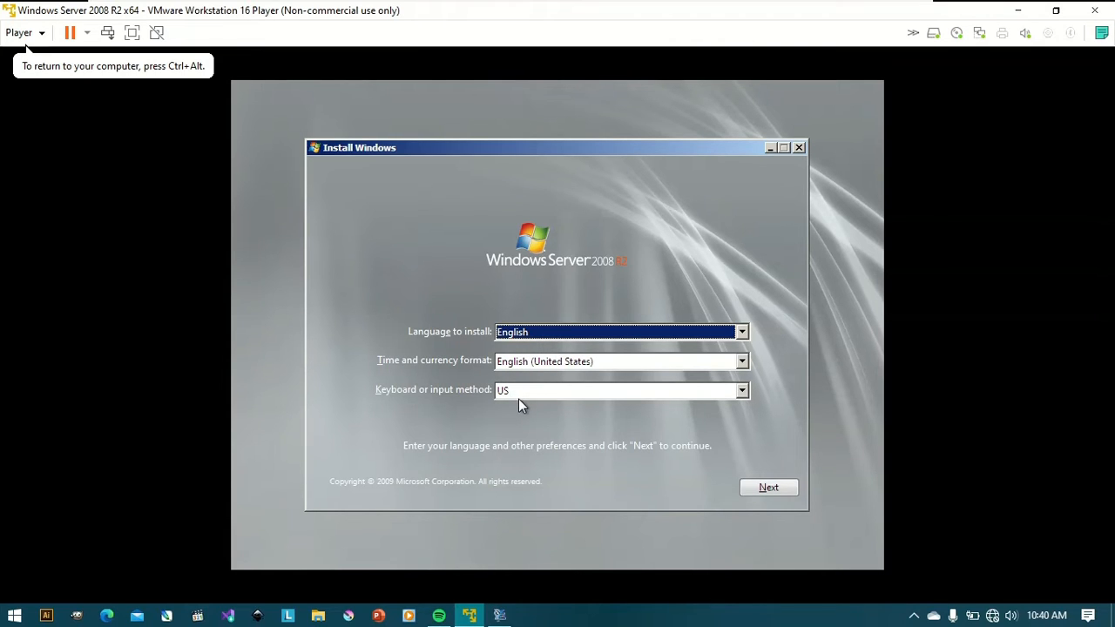
{"action": "left_click", "coordinate": [759, 491]}
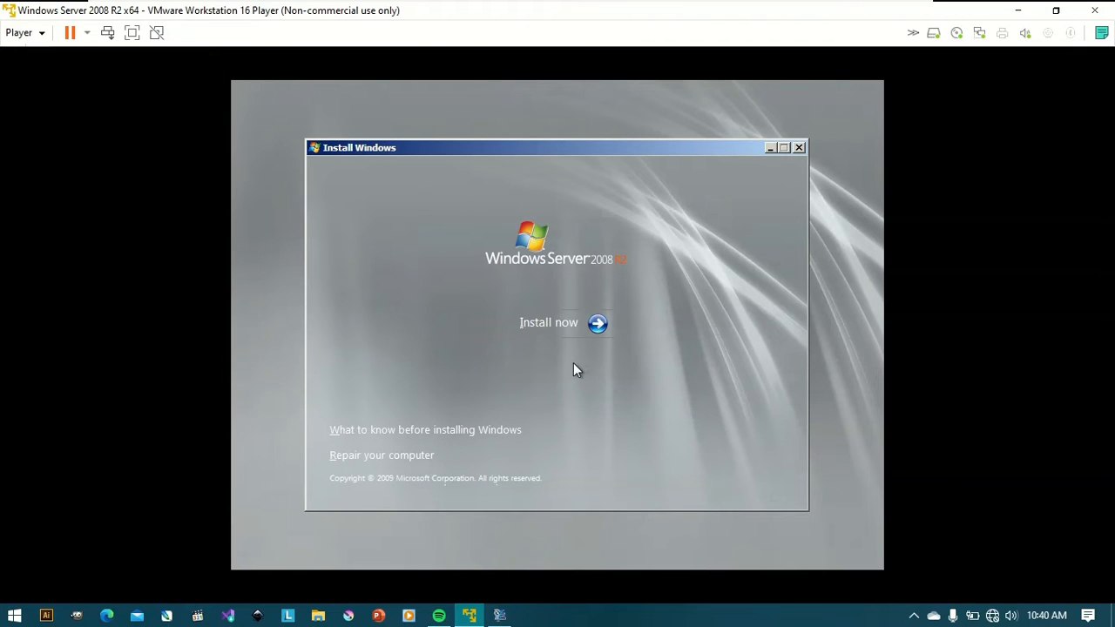
{"action": "left_click", "coordinate": [544, 335]}
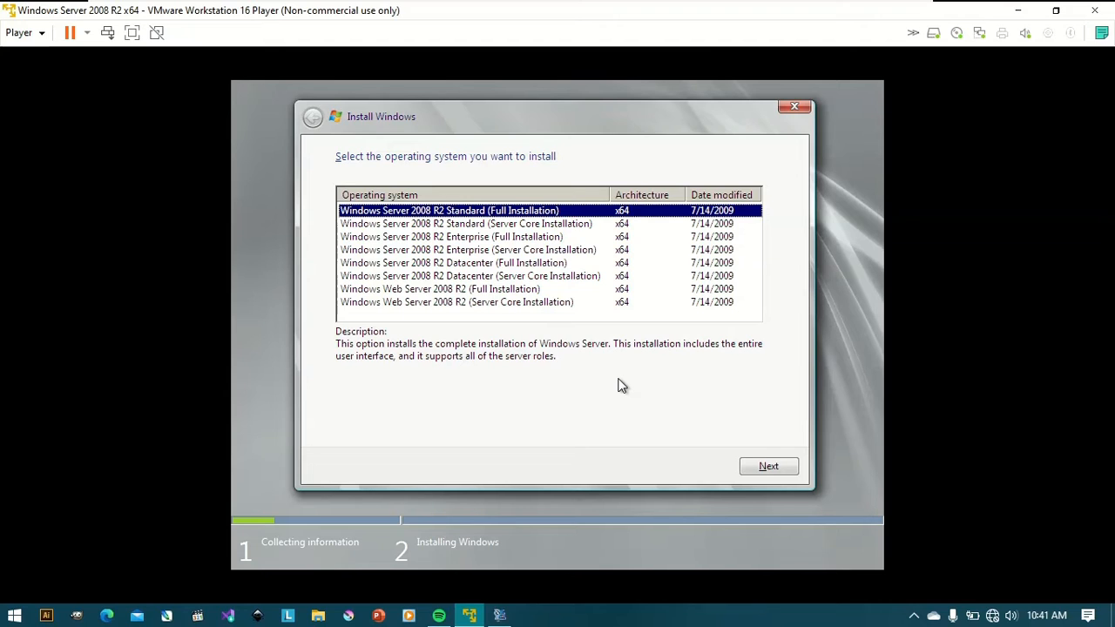
Choose Windows Server 2008 R2 Standard (Full Installation) and accept the license terms.
{"action": "left_click", "coordinate": [771, 465]}
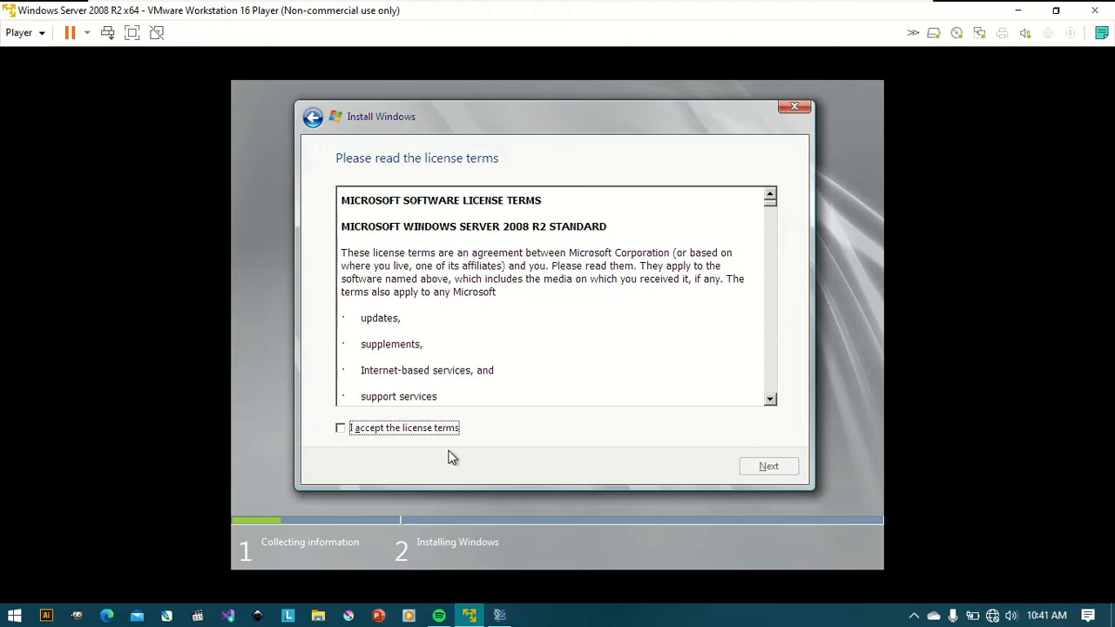
{"action": "left_click", "coordinate": [350, 431]}
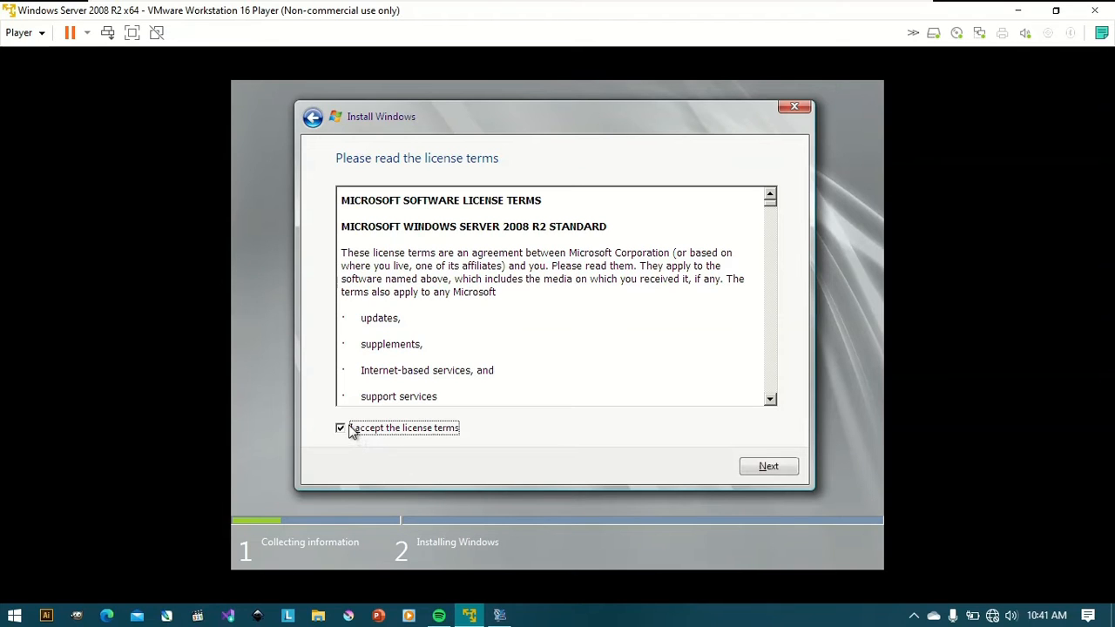
{"action": "left_click", "coordinate": [766, 470]}
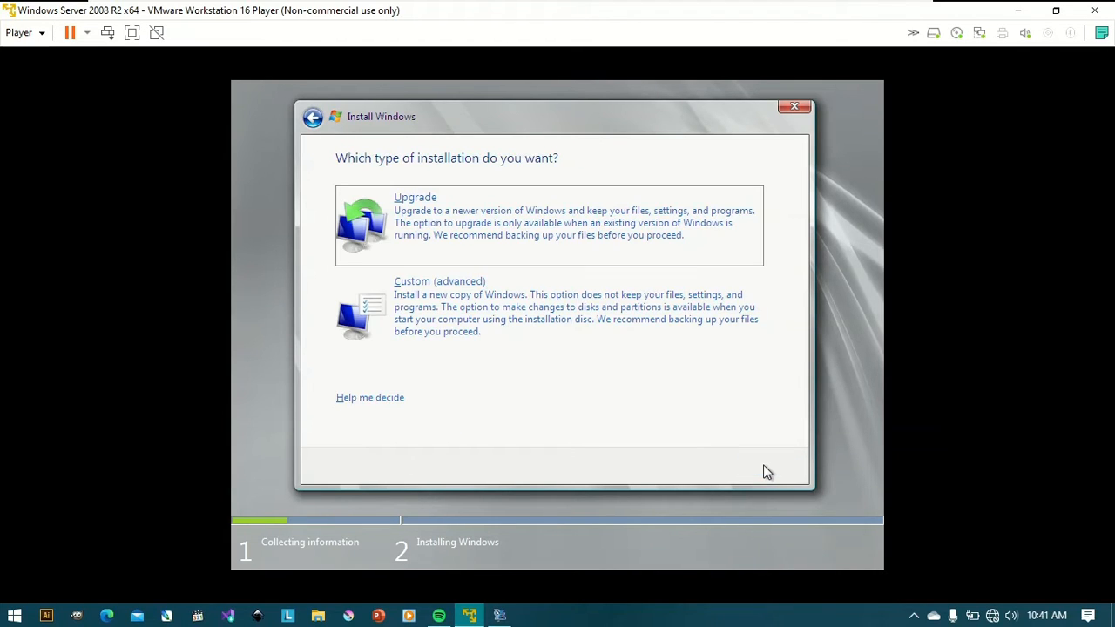
Run a Custom (advanced) installation of Windows onto the Disk 0 Unallocated Space.
{"action": "left_click", "coordinate": [609, 335]}
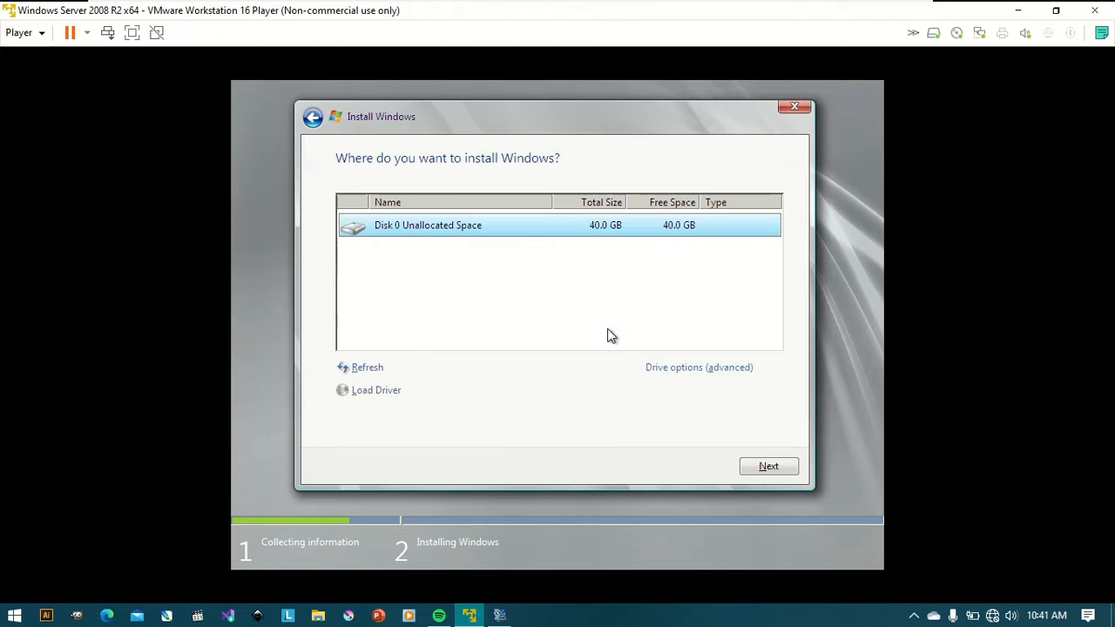
{"action": "left_click", "coordinate": [523, 231]}
{"action": "left_click", "coordinate": [770, 471]}
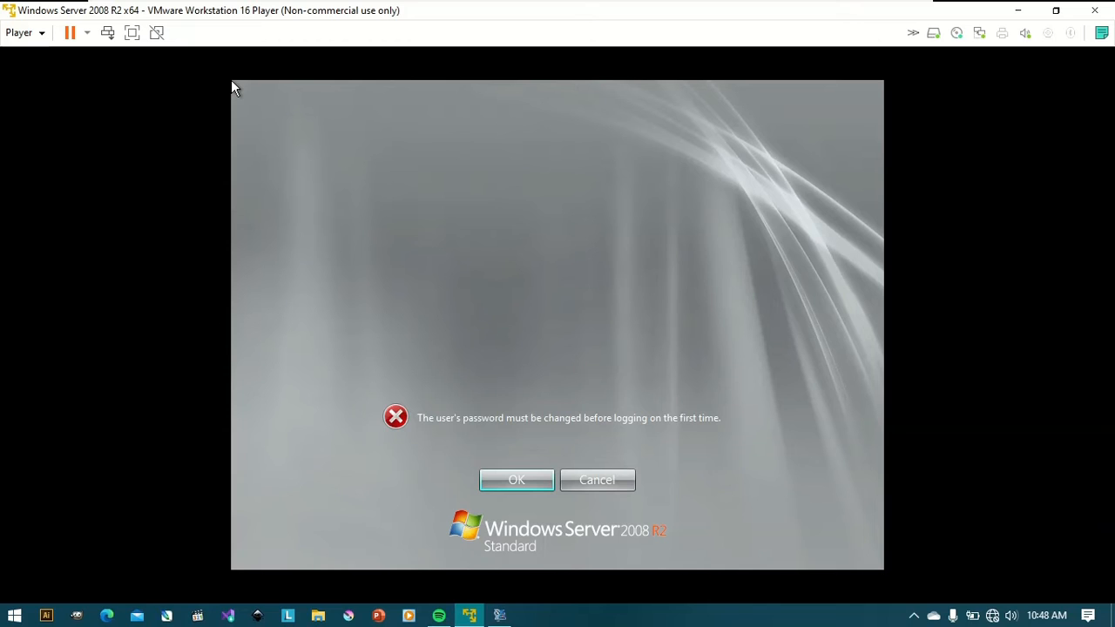
Set and confirm a new password for the Administrator account, and continue to the desktop.
{"action": "left_click", "coordinate": [511, 485]}
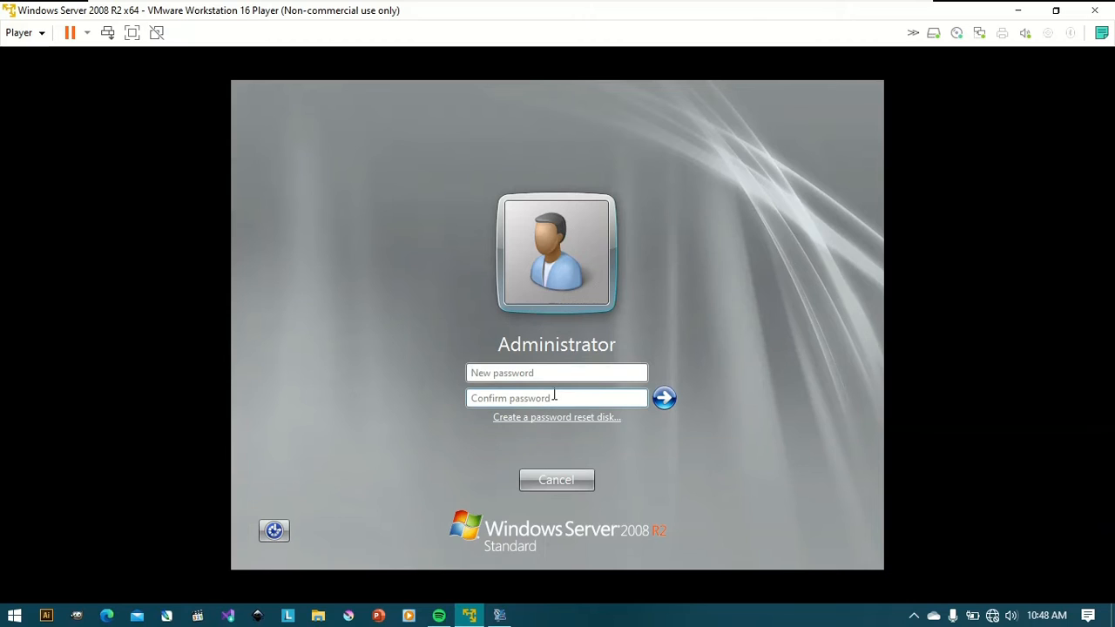
{"action": "type", "text": "**********"}
{"action": "key", "text": "Tab"}
{"action": "type", "text": "****"}
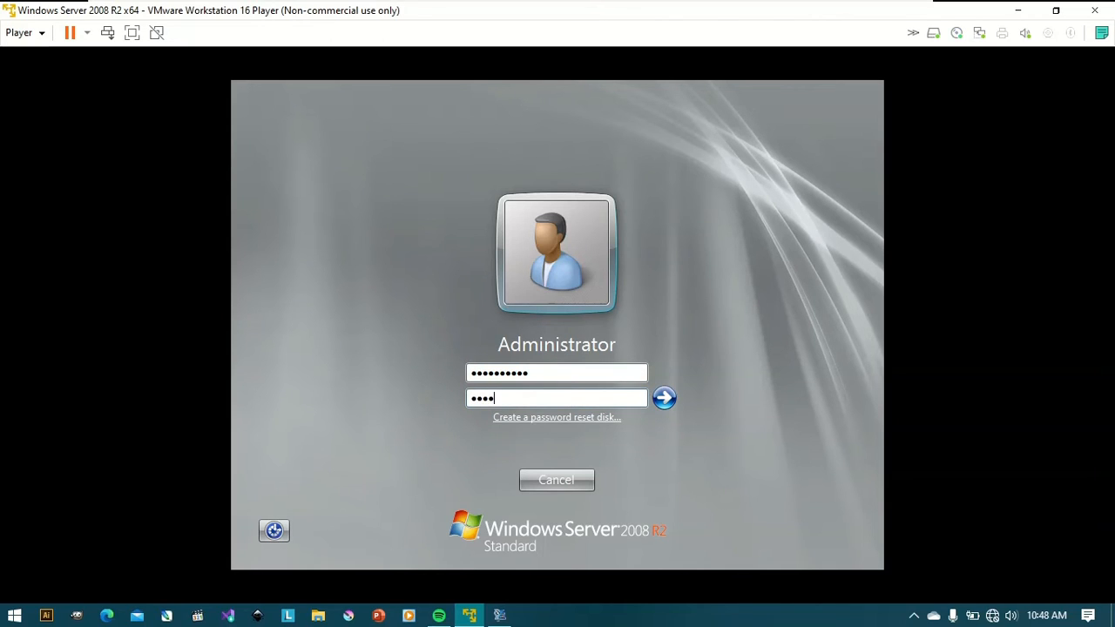
{"action": "type", "text": "******"}
{"action": "left_click", "coordinate": [664, 399]}
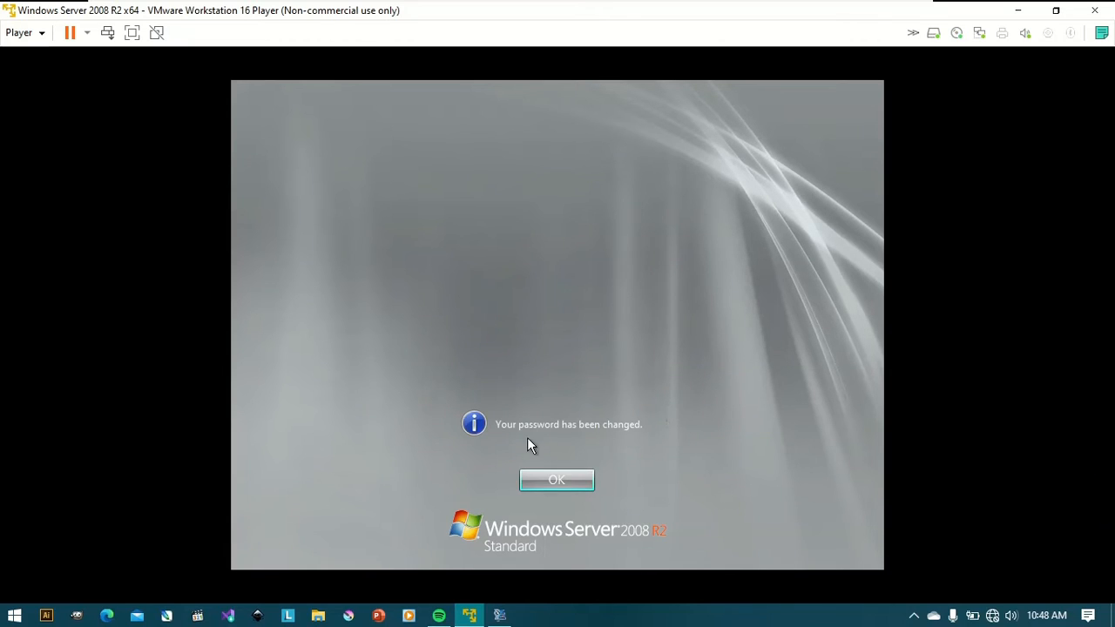
{"action": "left_click", "coordinate": [568, 474]}
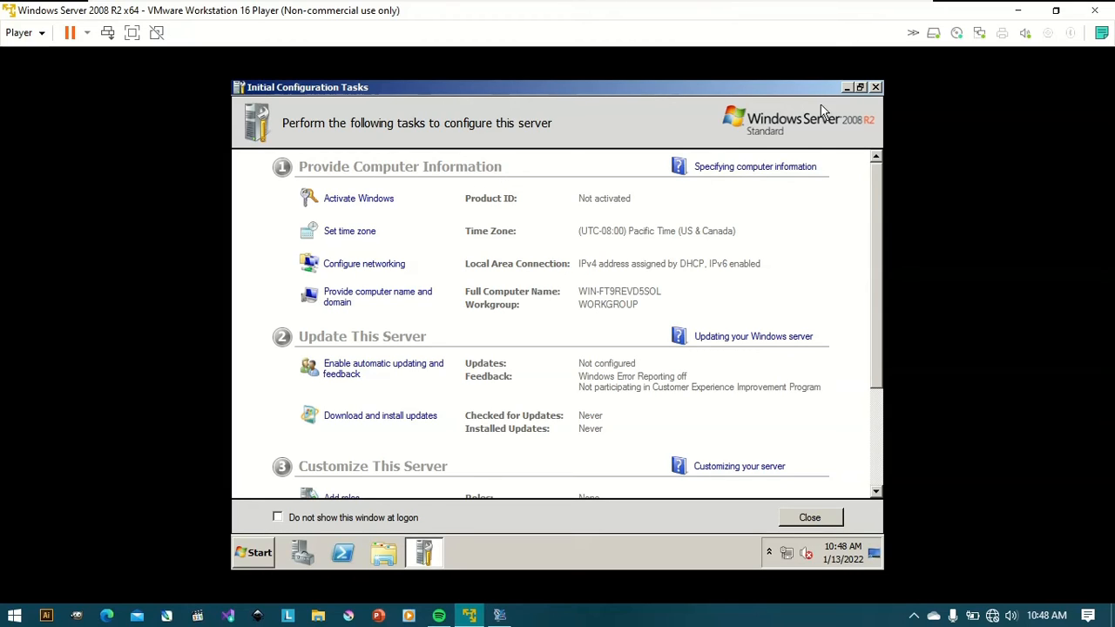
Close the Initial Configuration Tasks and Server Manager windows, and open the server's Start menu.
{"action": "left_click", "coordinate": [875, 89]}
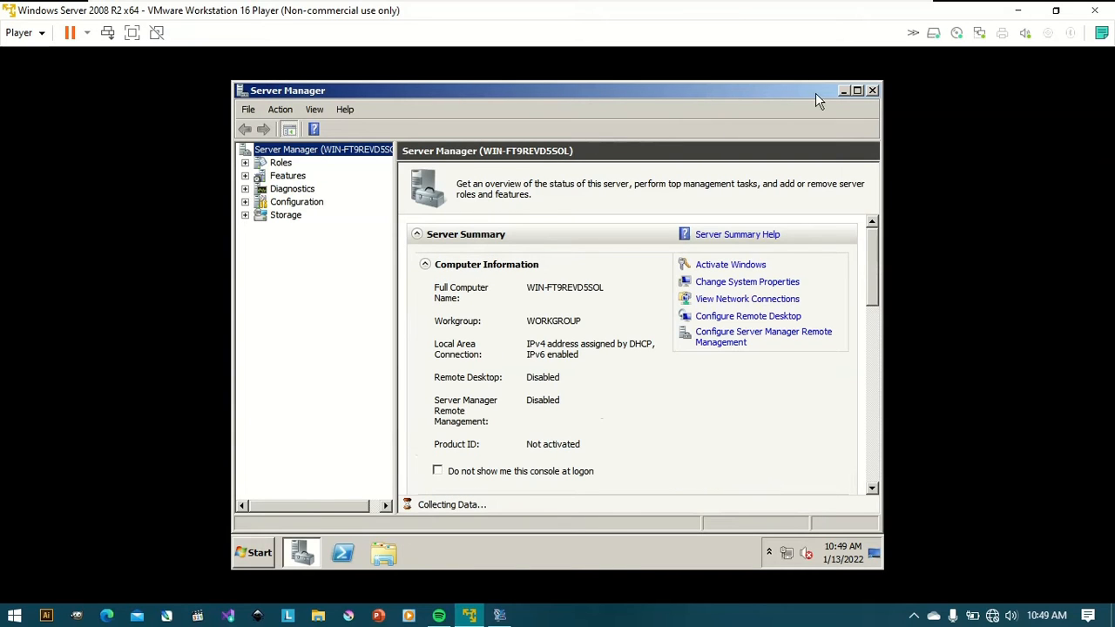
{"action": "left_click", "coordinate": [873, 92]}
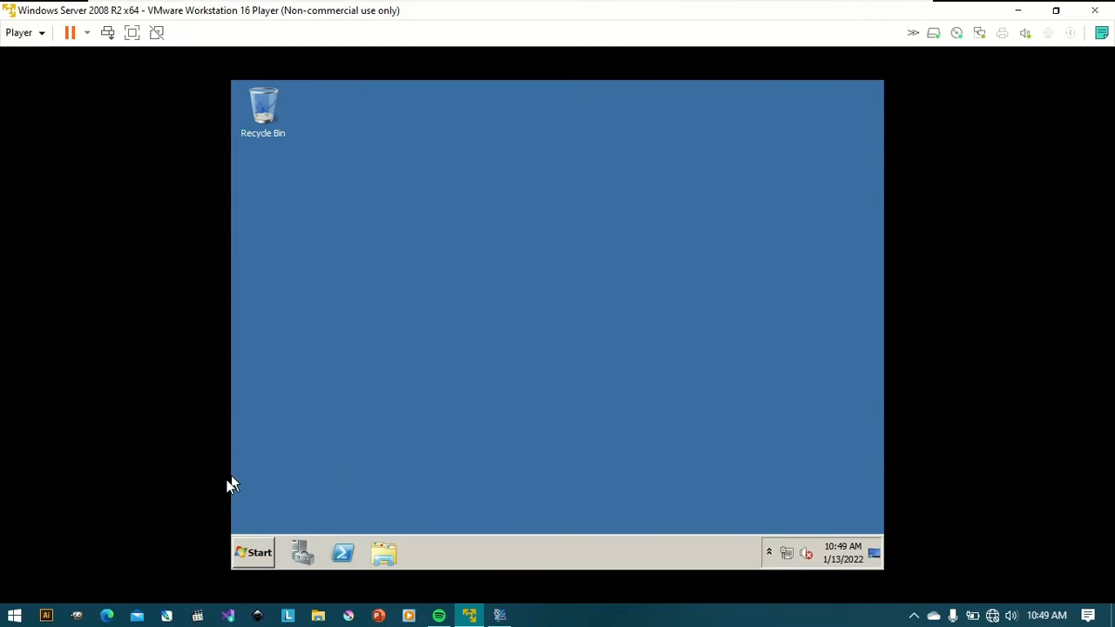
{"action": "left_click", "coordinate": [257, 553]}
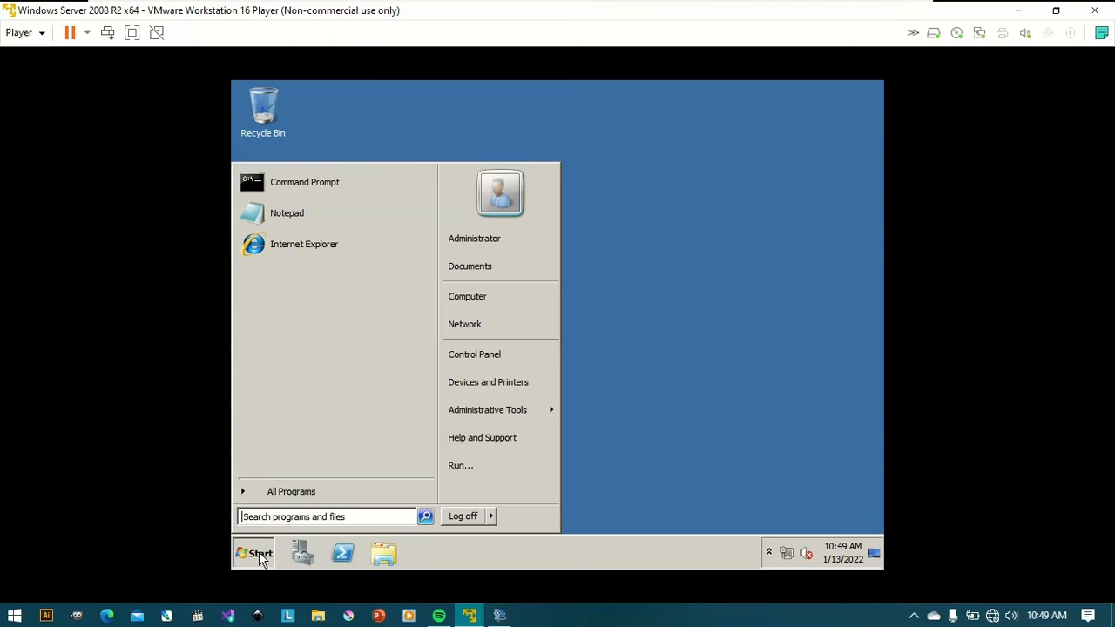
Open Server Manager from the Administrative Tools and start adding a role to the server, continuing past the introduction.
{"action": "left_click", "coordinate": [275, 493]}
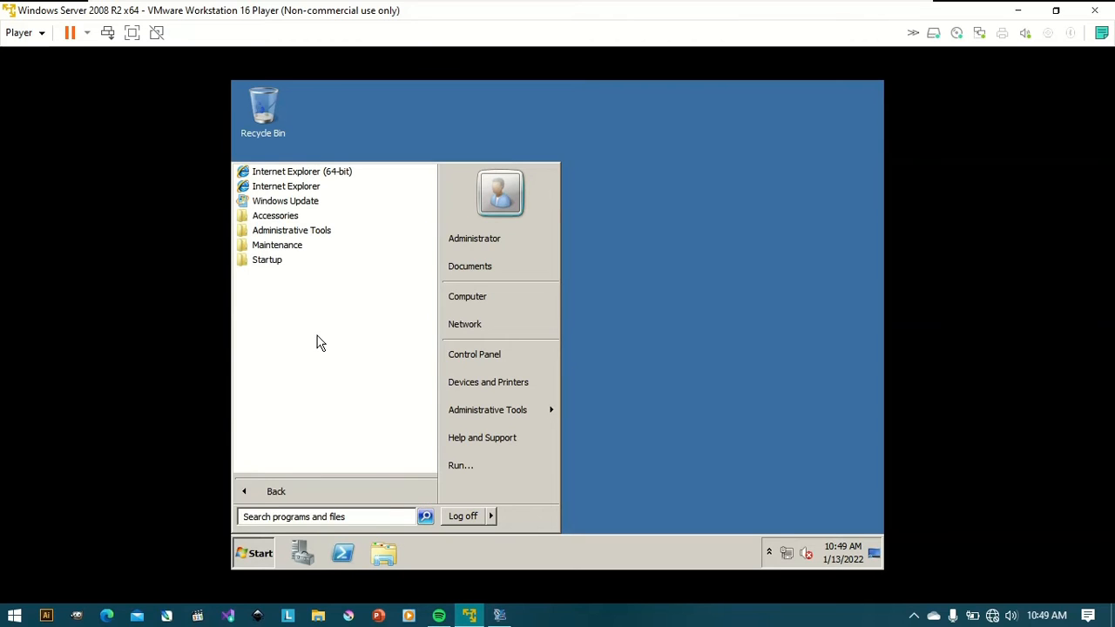
{"action": "left_click", "coordinate": [276, 233]}
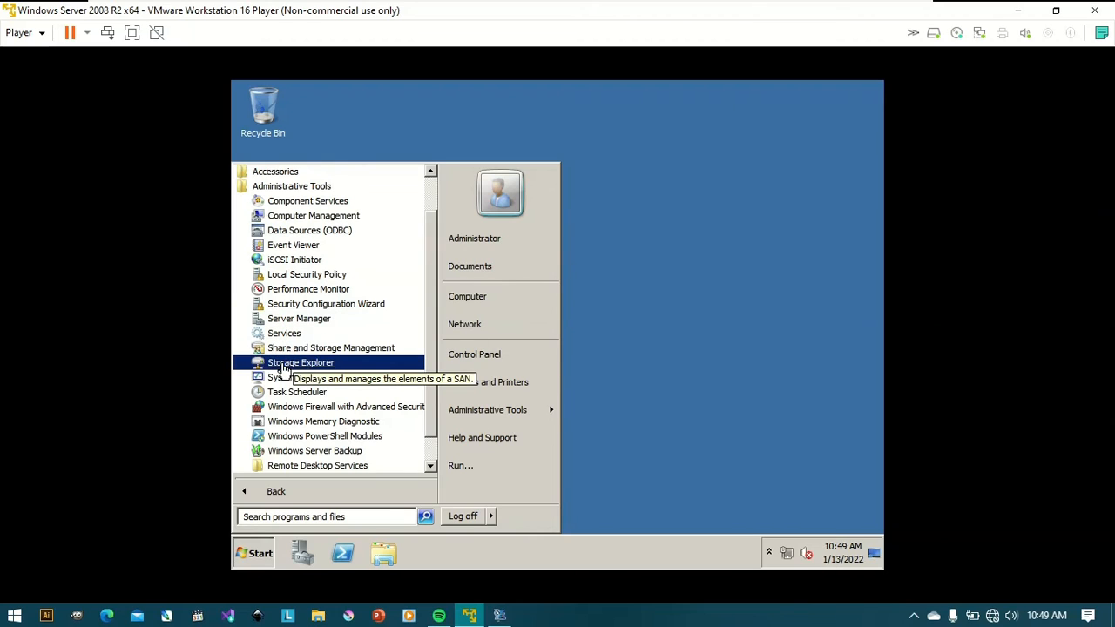
{"action": "left_click", "coordinate": [310, 319]}
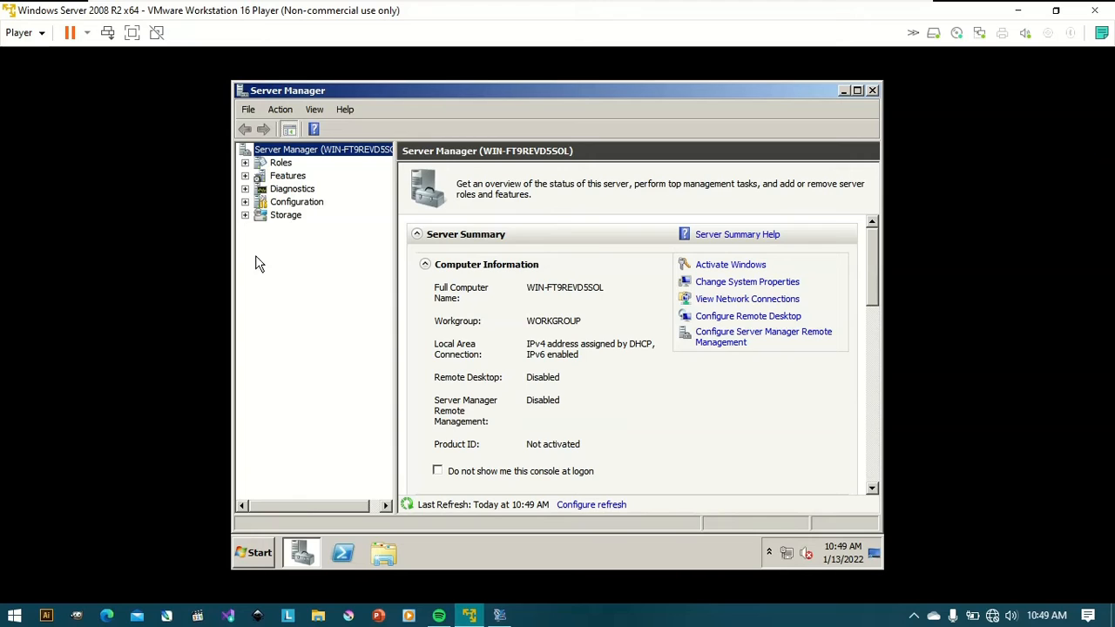
{"action": "left_click", "coordinate": [272, 165]}
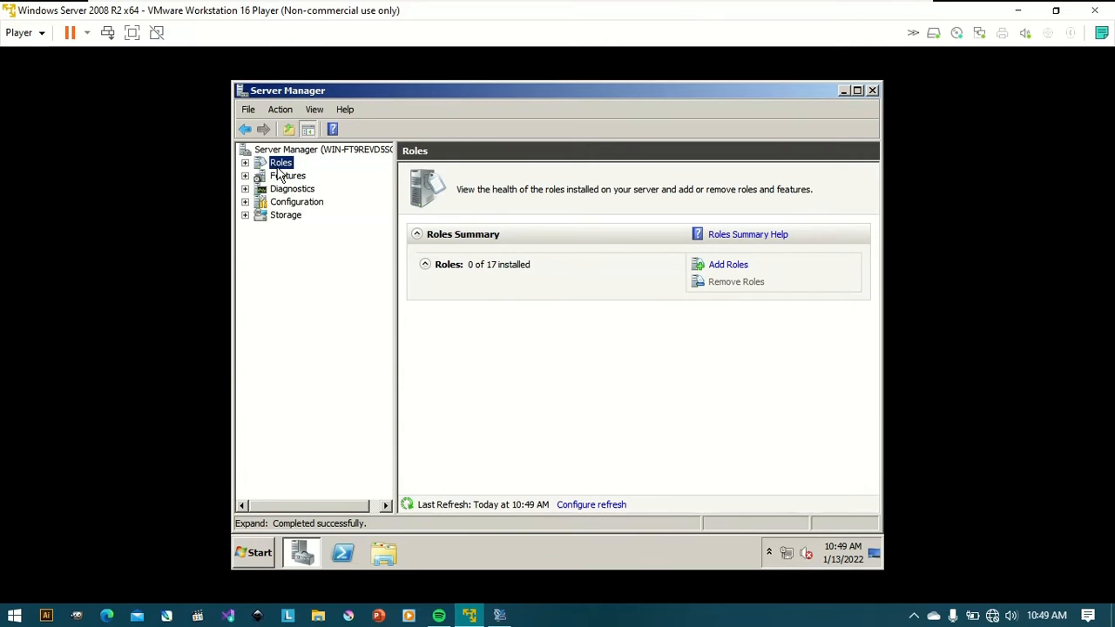
{"action": "left_click", "coordinate": [719, 266]}
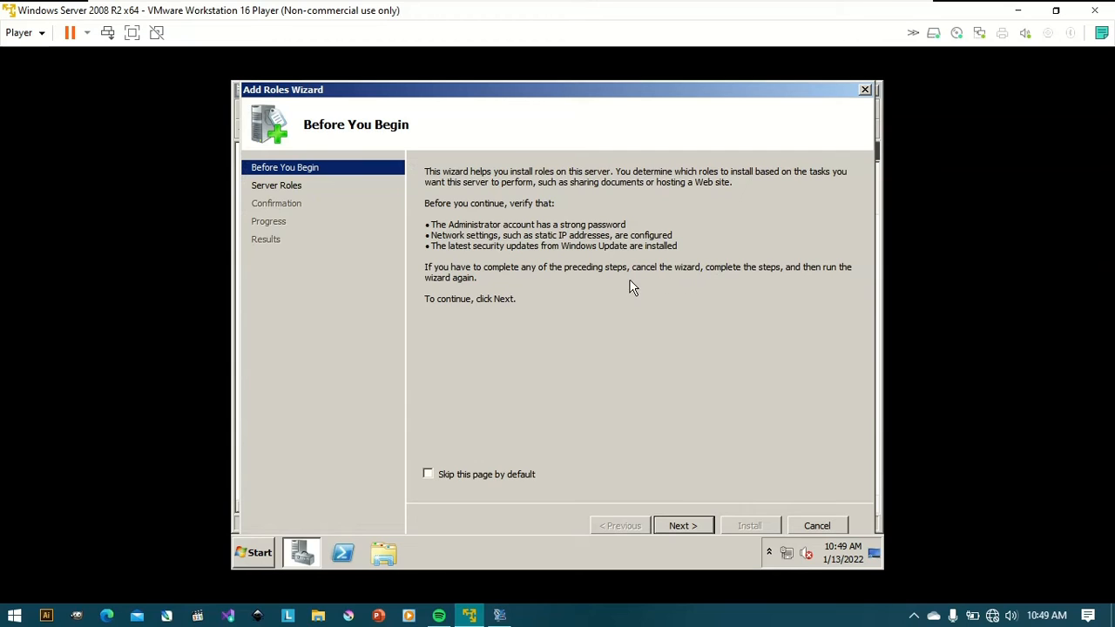
{"action": "left_click", "coordinate": [683, 526]}
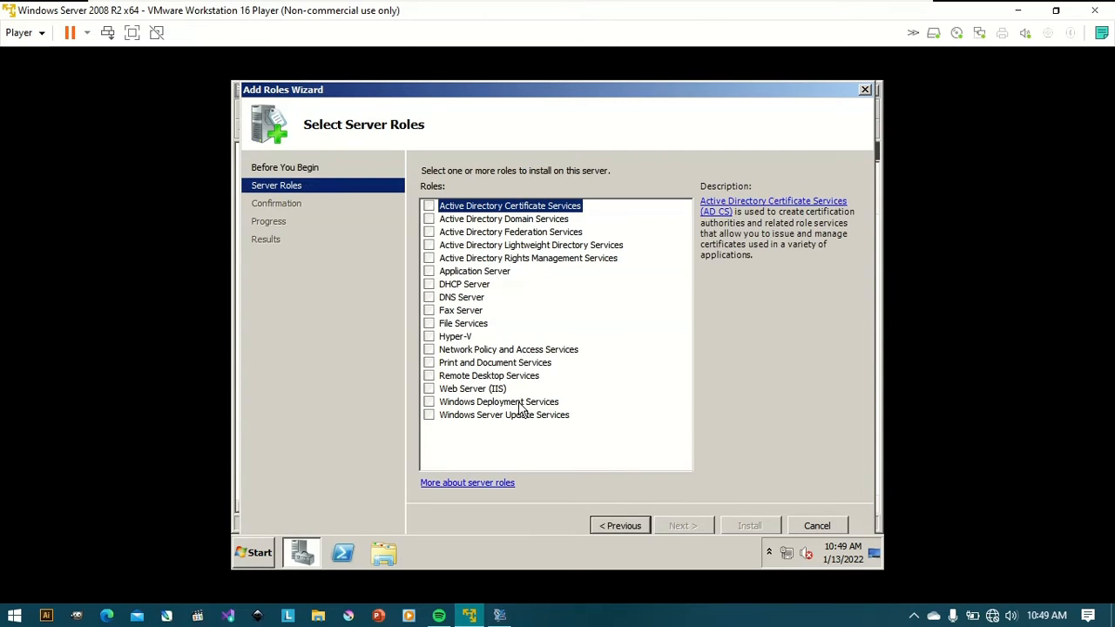
Select the Web Server (IIS) role for installation and continue to its role services.
{"action": "left_click", "coordinate": [430, 390]}
{"action": "left_click", "coordinate": [429, 390]}
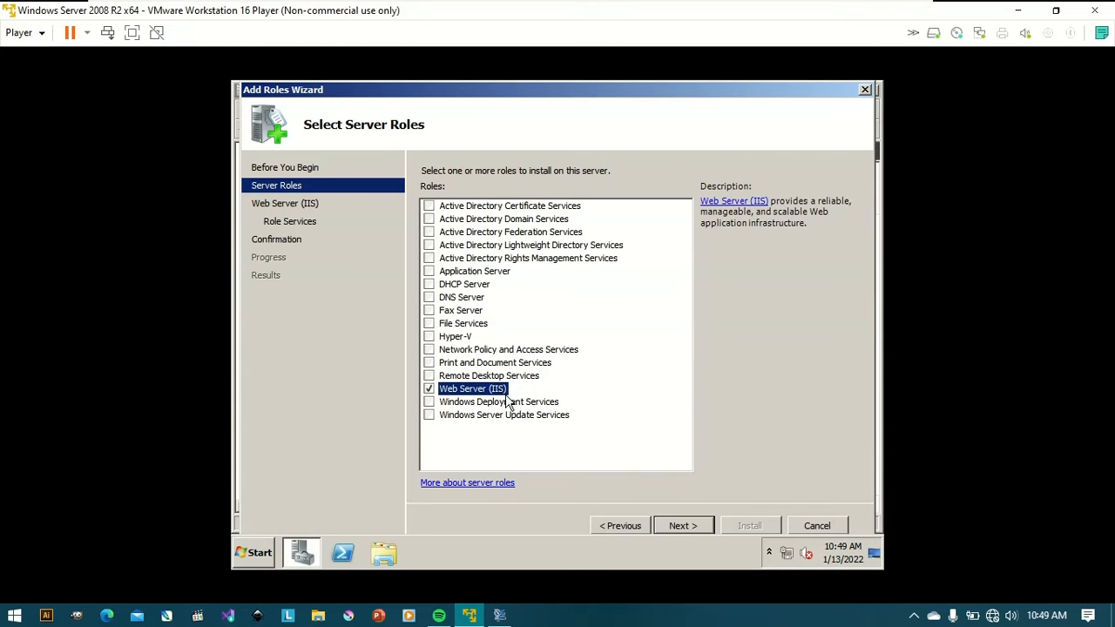
{"action": "left_click", "coordinate": [696, 527]}
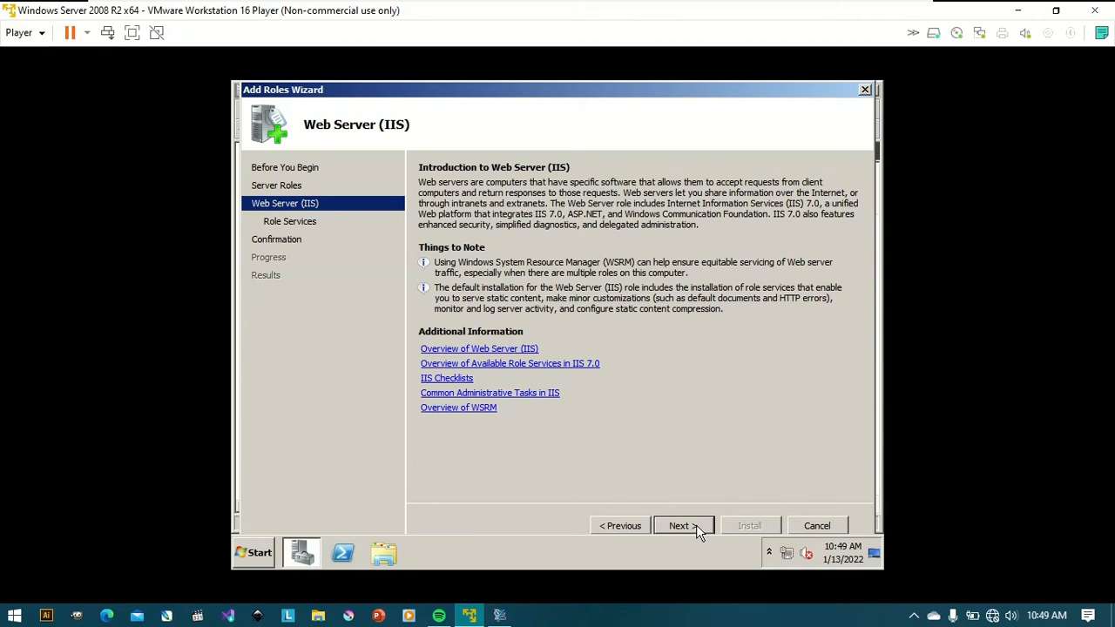
{"action": "left_click", "coordinate": [695, 526]}
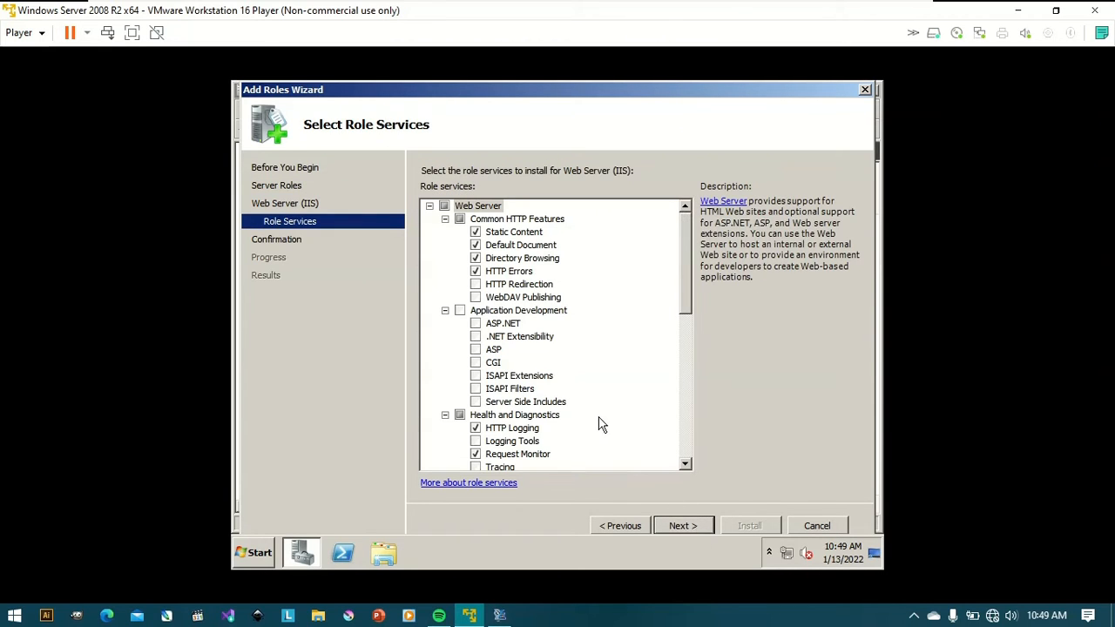
Include IIS 6 Management Compatibility and FTP Server with all their subcomponents in the role services, and continue to the confirmation.
{"action": "left_click_drag", "start_coordinate": [687, 301], "coordinate": [682, 453]}
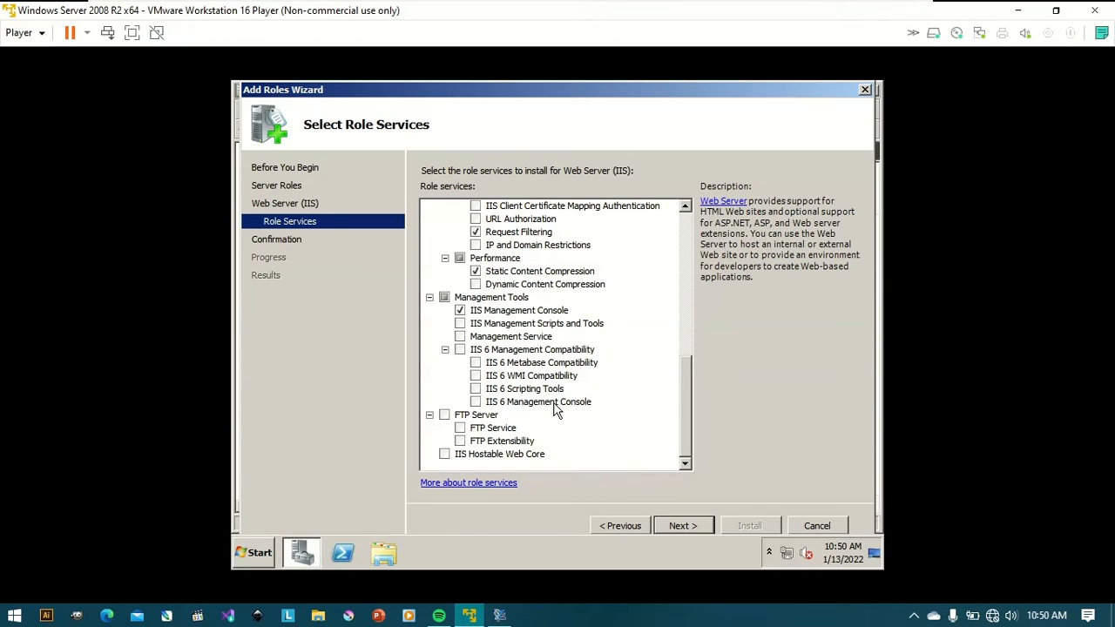
{"action": "left_click", "coordinate": [465, 352]}
{"action": "left_click", "coordinate": [461, 351]}
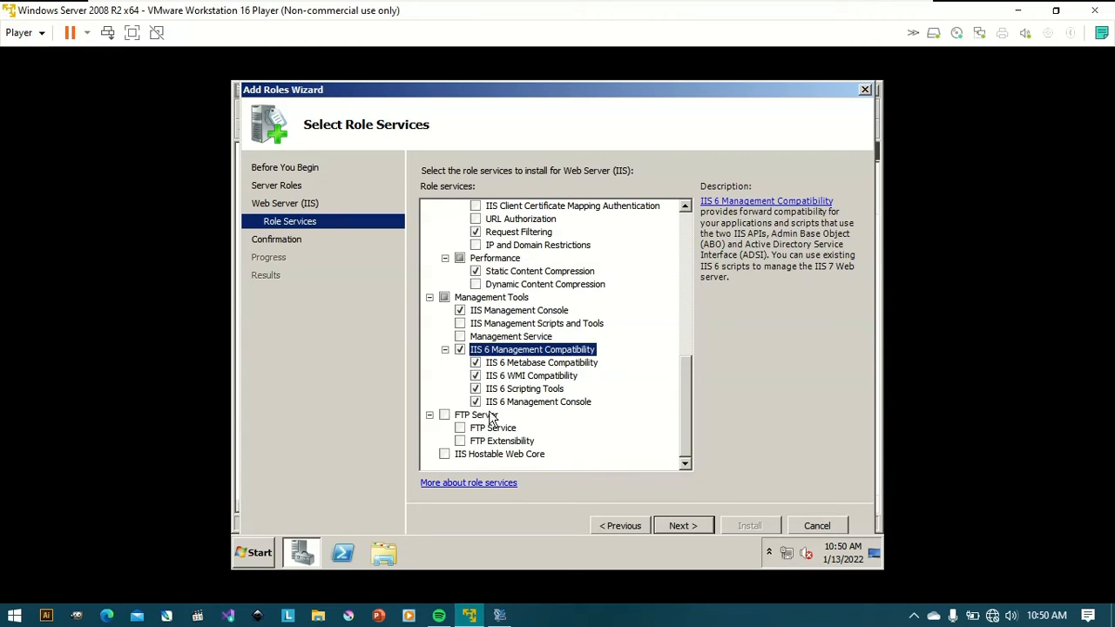
{"action": "left_click", "coordinate": [444, 415]}
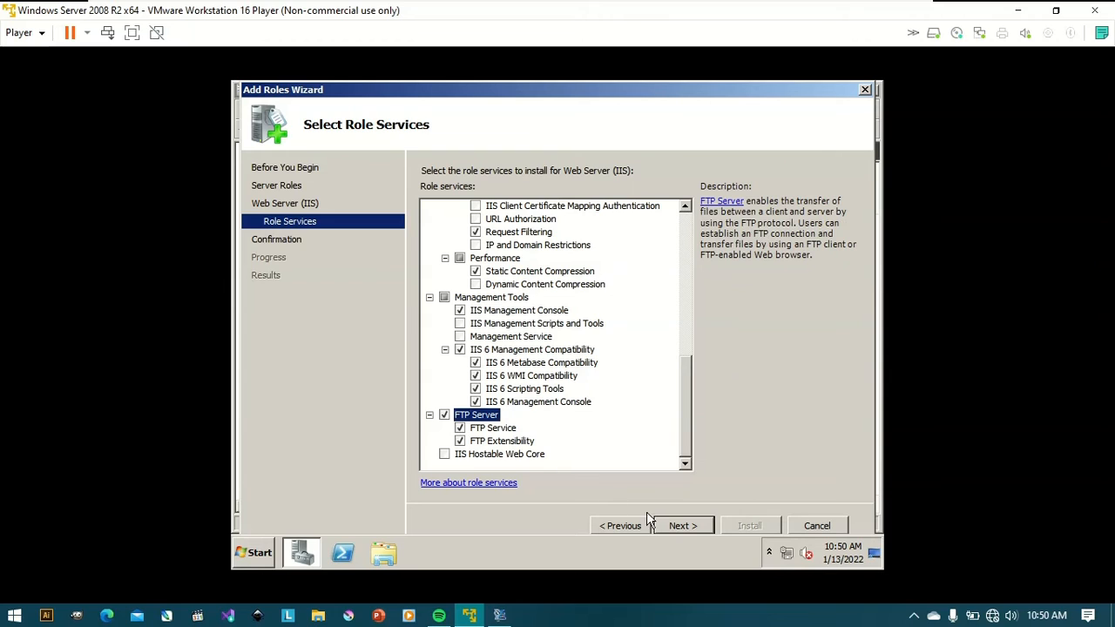
{"action": "left_click", "coordinate": [695, 525]}
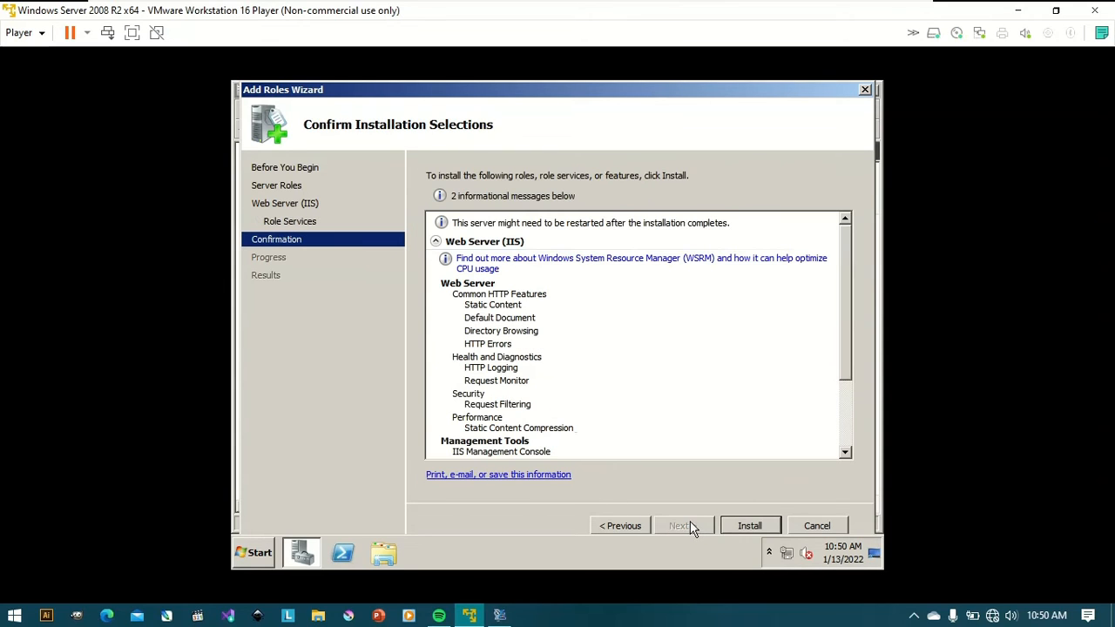
Review and install the selected Web Server (IIS) components, and close the finished wizard and Server Manager.
{"action": "left_click_drag", "start_coordinate": [838, 359], "coordinate": [832, 453]}
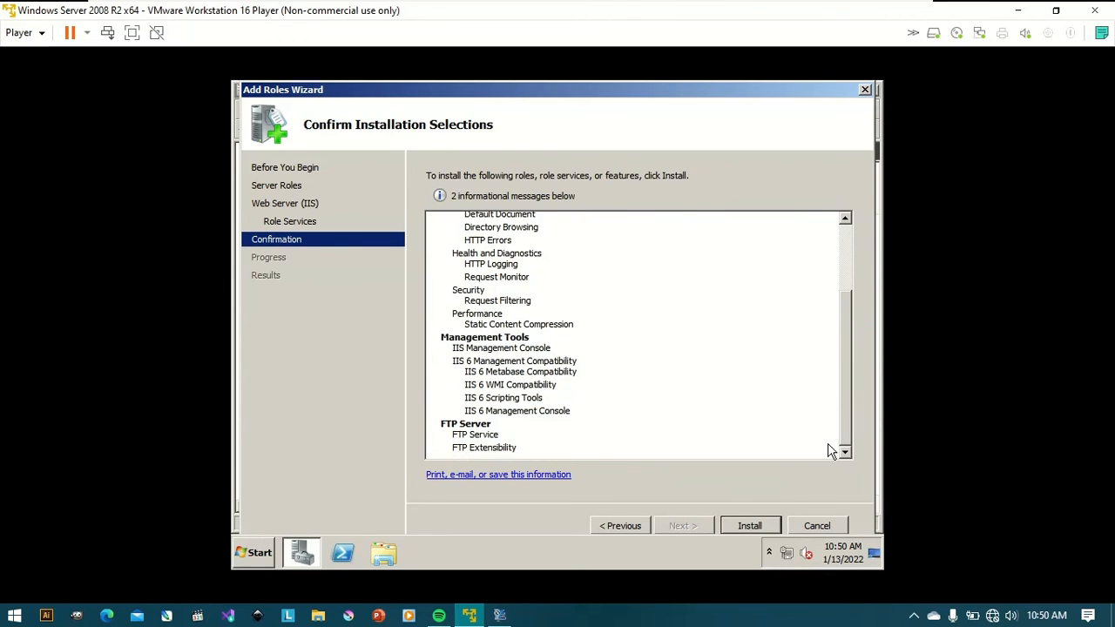
{"action": "left_click", "coordinate": [751, 525]}
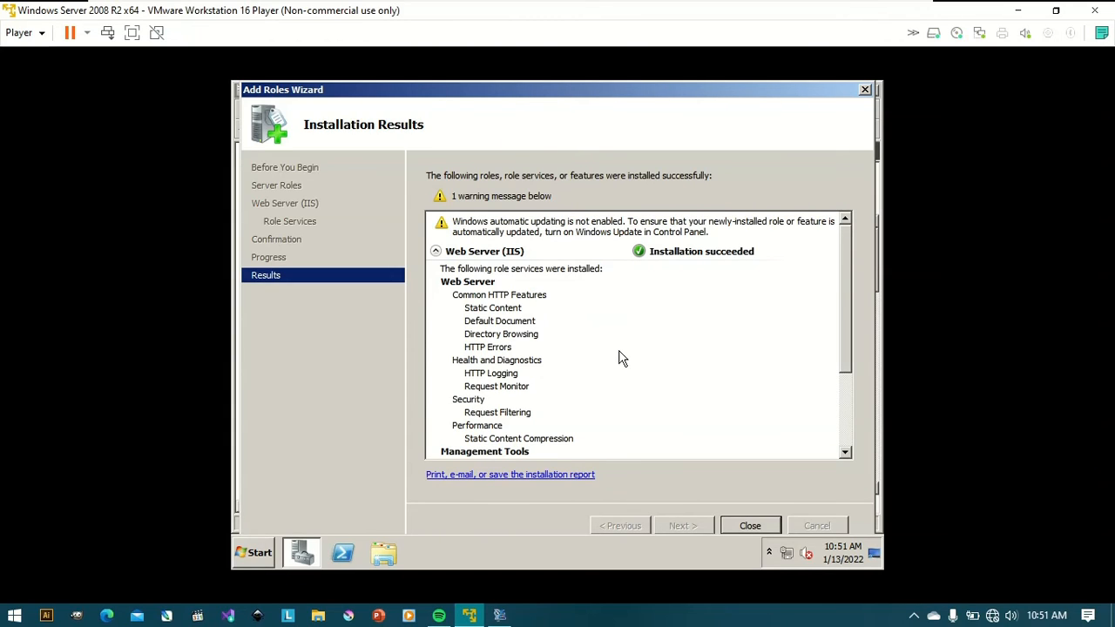
{"action": "left_click", "coordinate": [750, 526]}
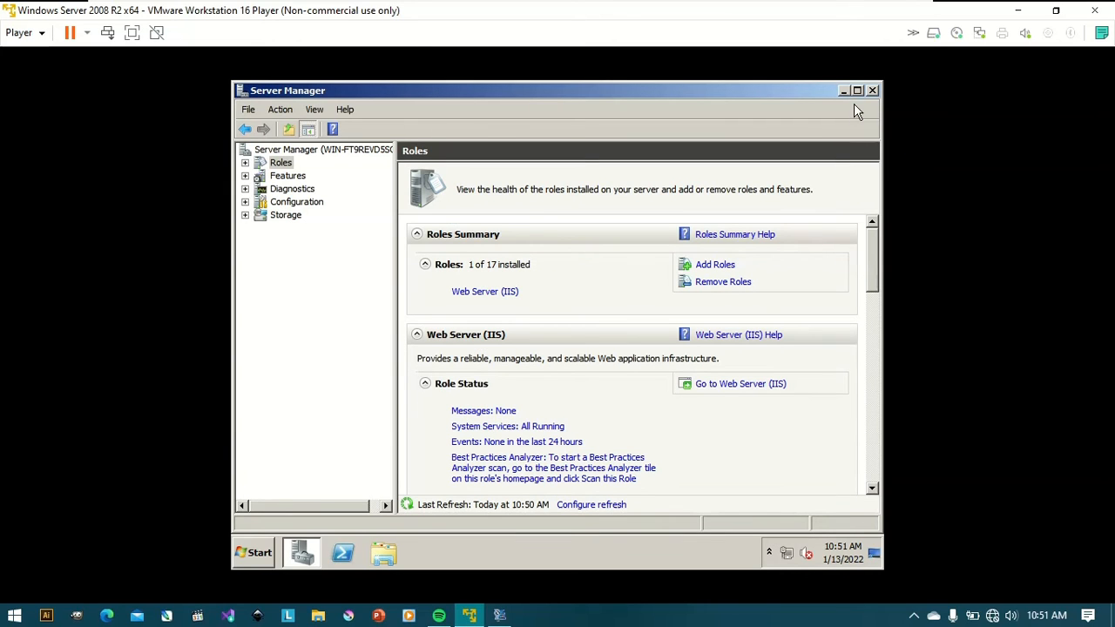
{"action": "left_click", "coordinate": [872, 91]}
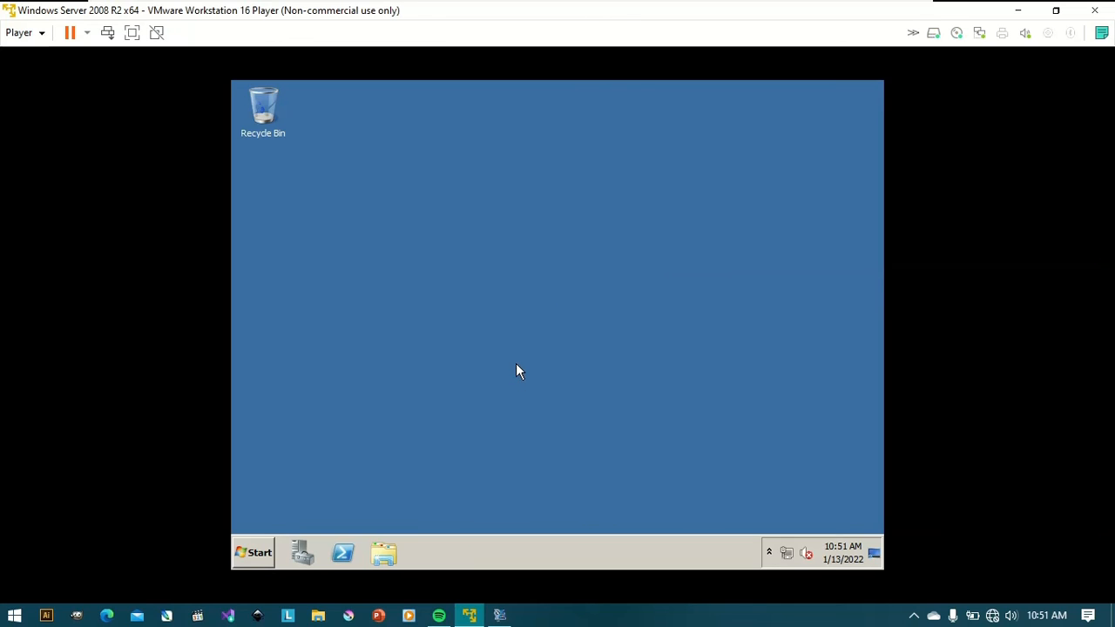
Look up the server's IP address in the network connection details of its Local Area Connection.
{"action": "left_click", "coordinate": [789, 556]}
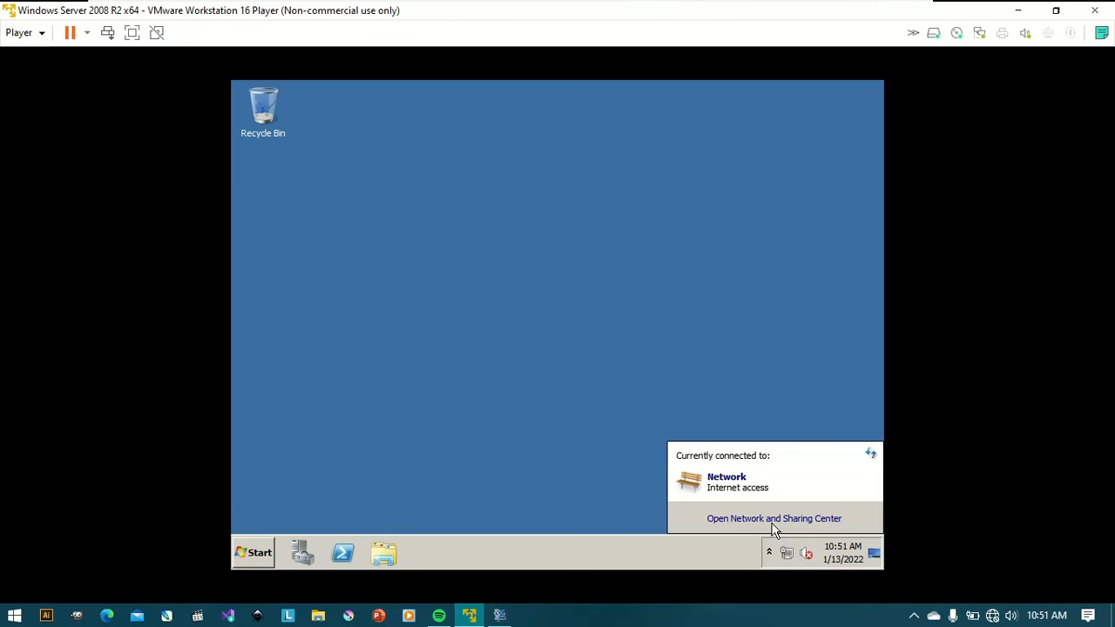
{"action": "left_click", "coordinate": [772, 519]}
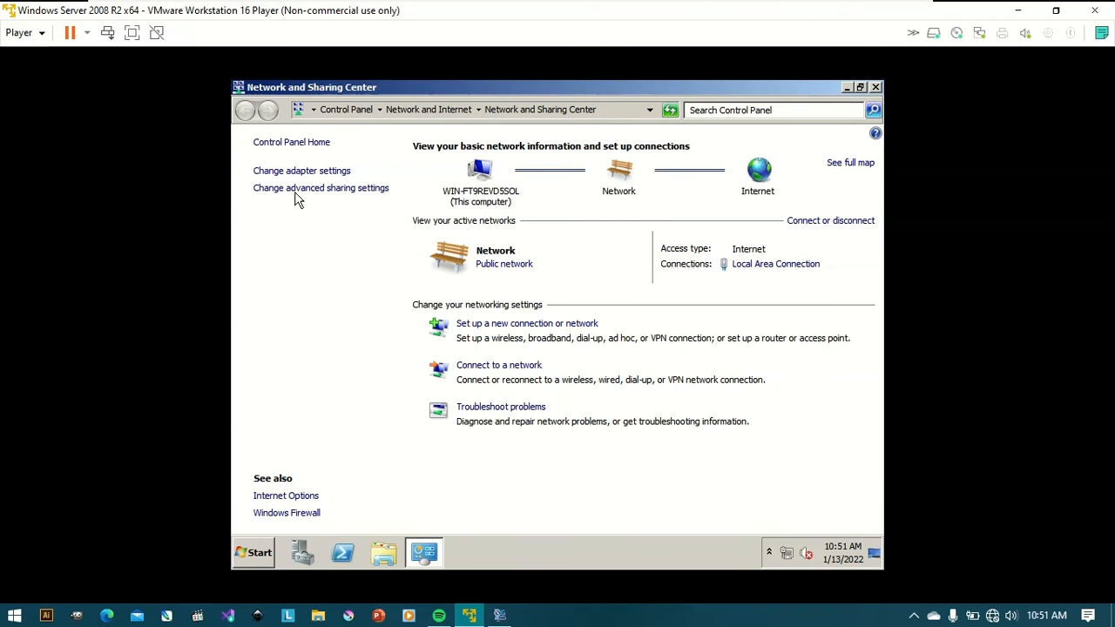
{"action": "left_click", "coordinate": [341, 172]}
{"action": "left_click", "coordinate": [354, 191]}
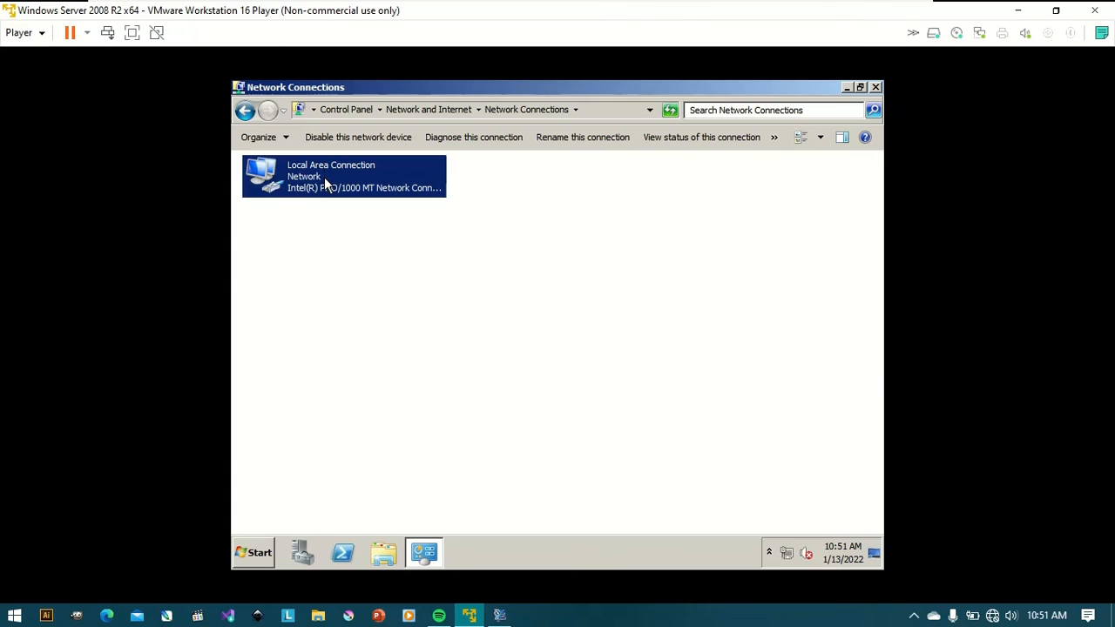
{"action": "right_click", "coordinate": [324, 180]}
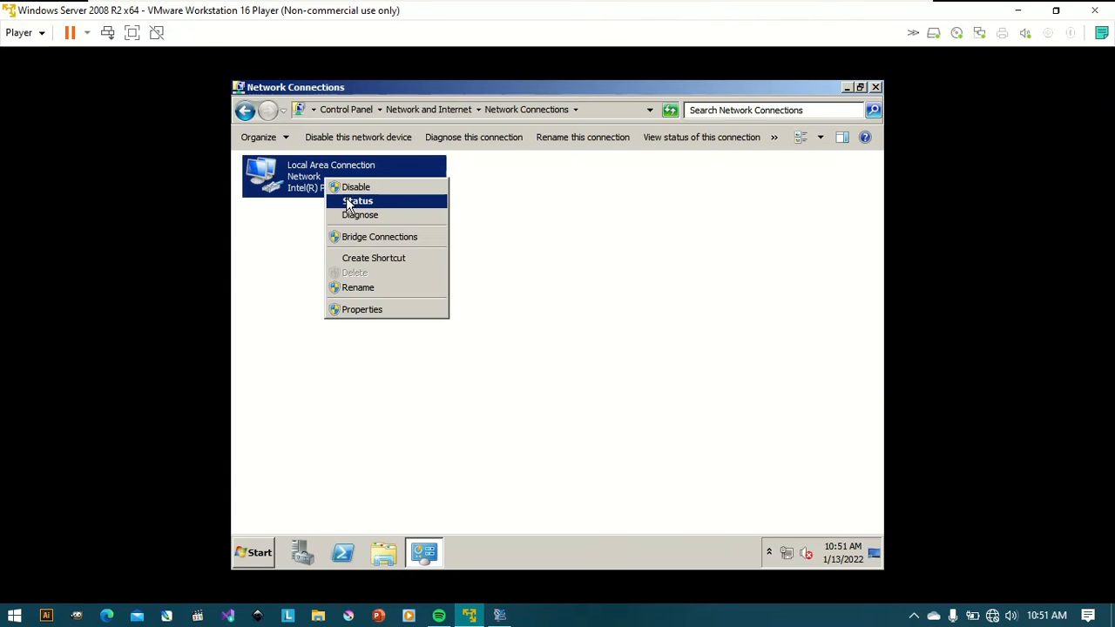
{"action": "left_click", "coordinate": [344, 199]}
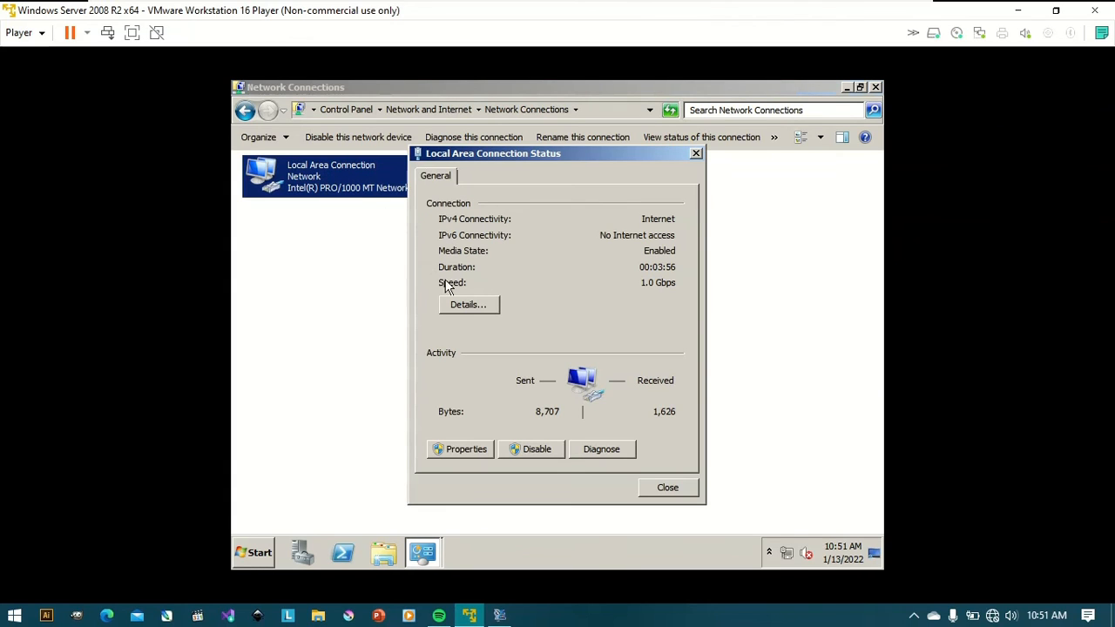
{"action": "left_click", "coordinate": [471, 306]}
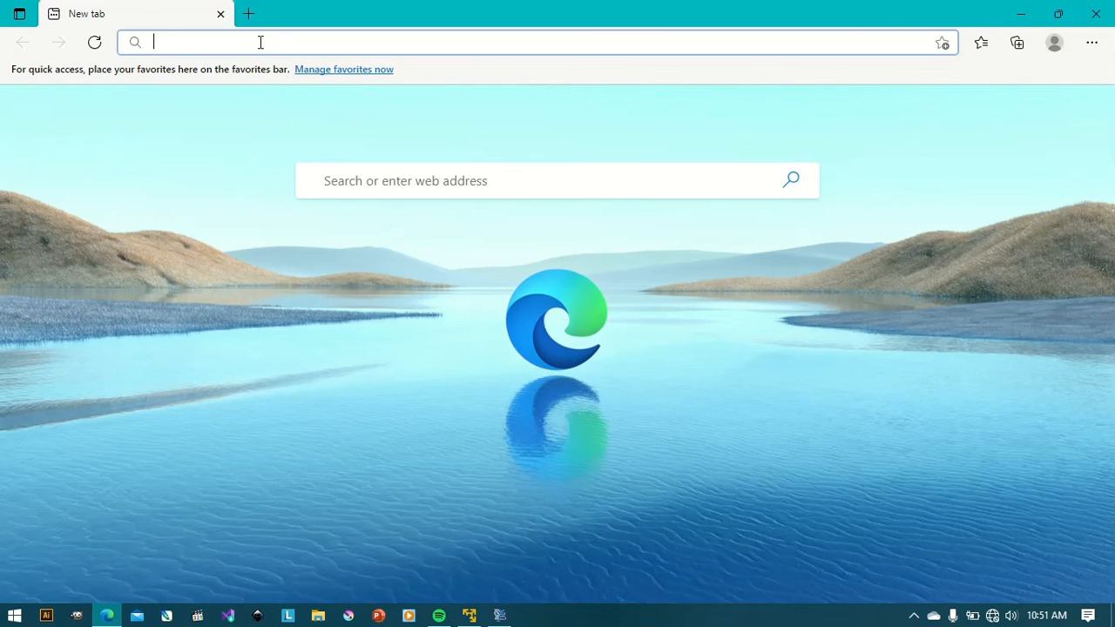
Switch to Microsoft Edge on the host, try to load 192.168.79.131, and recheck the server's address in the virtual machine preview.
{"action": "type", "text": "19"}
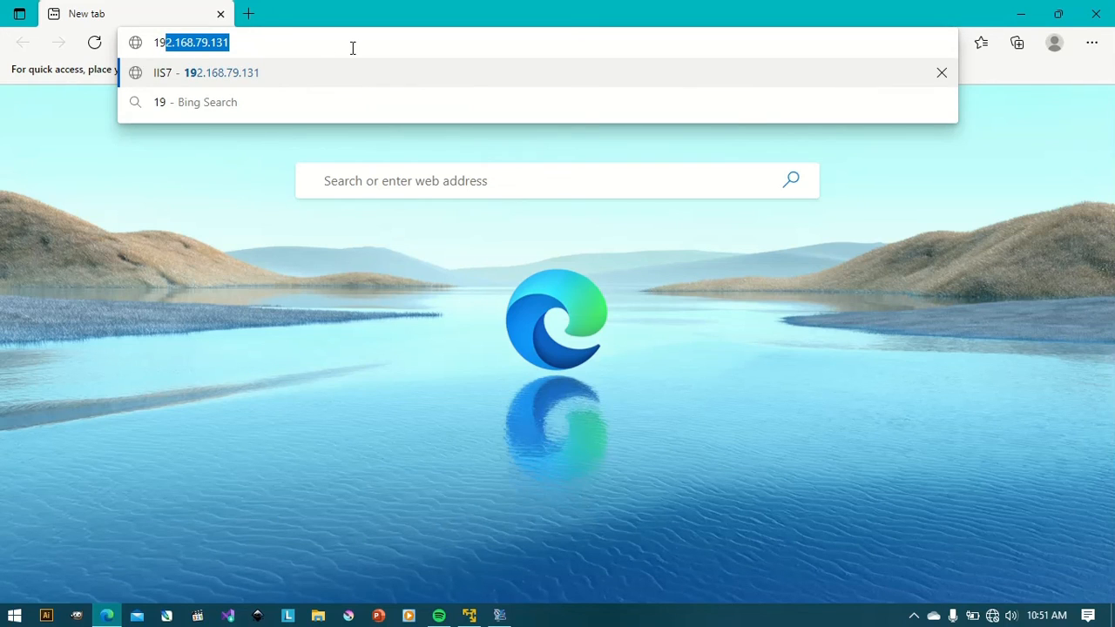
{"action": "type", "text": "2."}
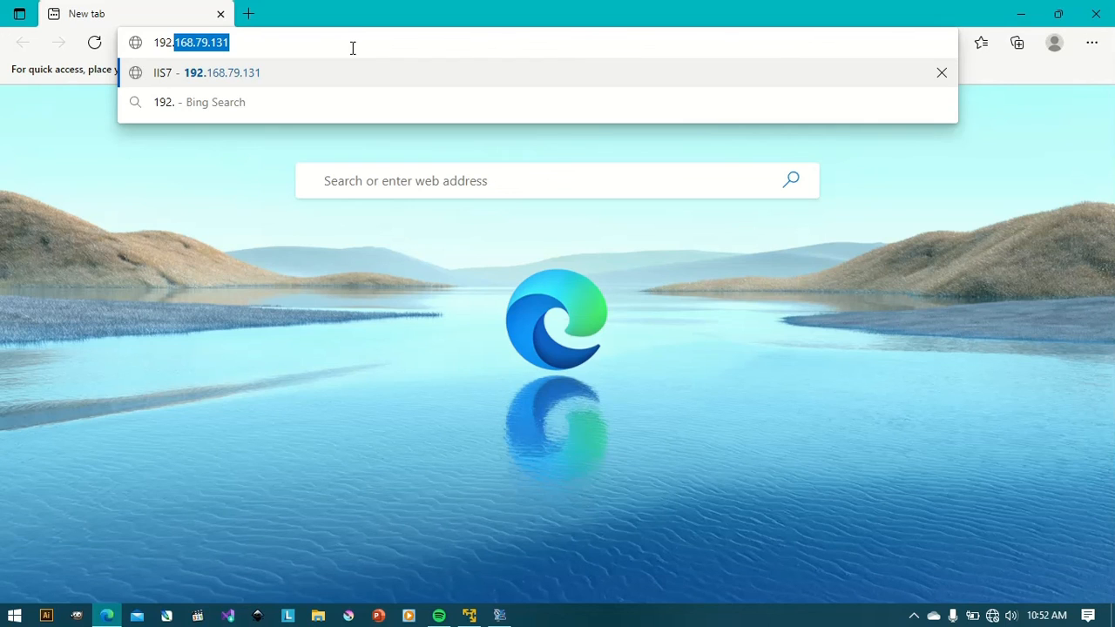
{"action": "key", "text": "Return"}
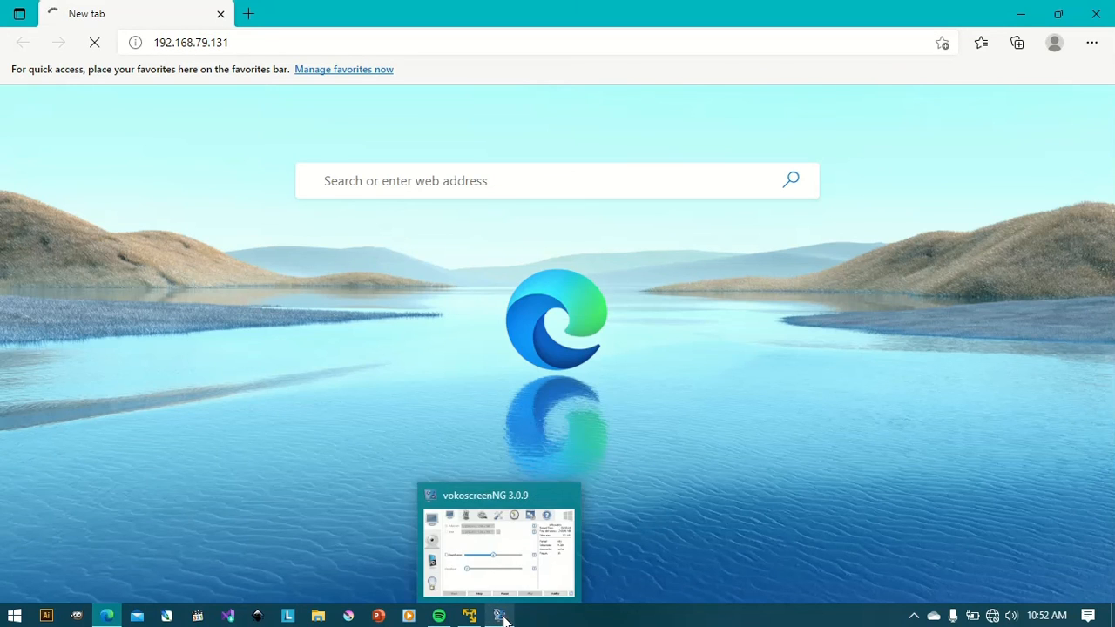
{"action": "mouse_move", "coordinate": [473, 618]}
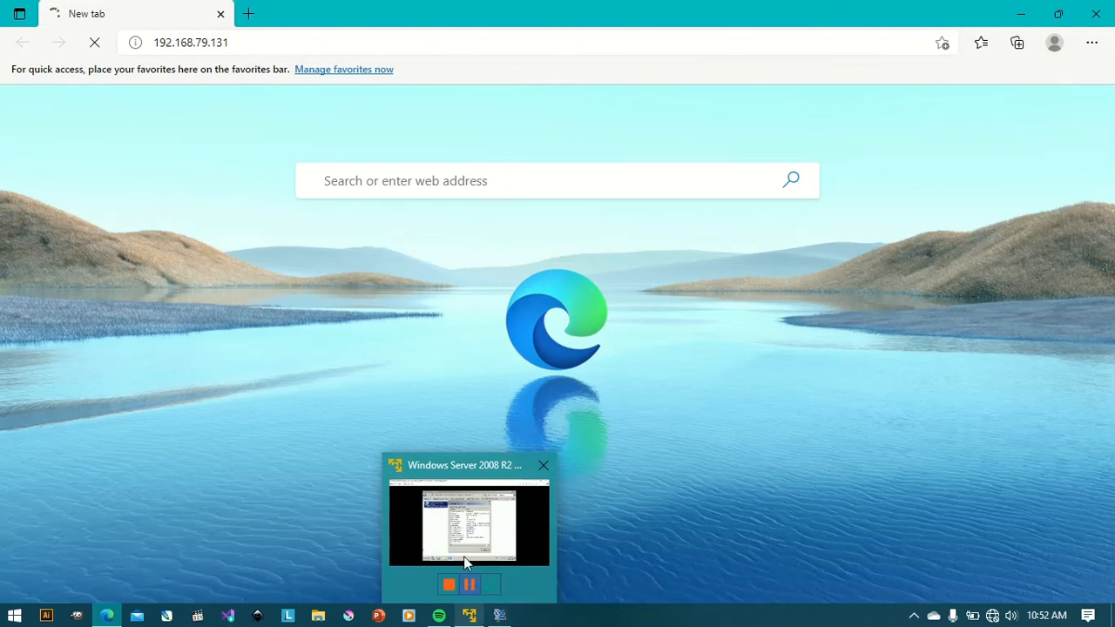
{"action": "mouse_move", "coordinate": [458, 542]}
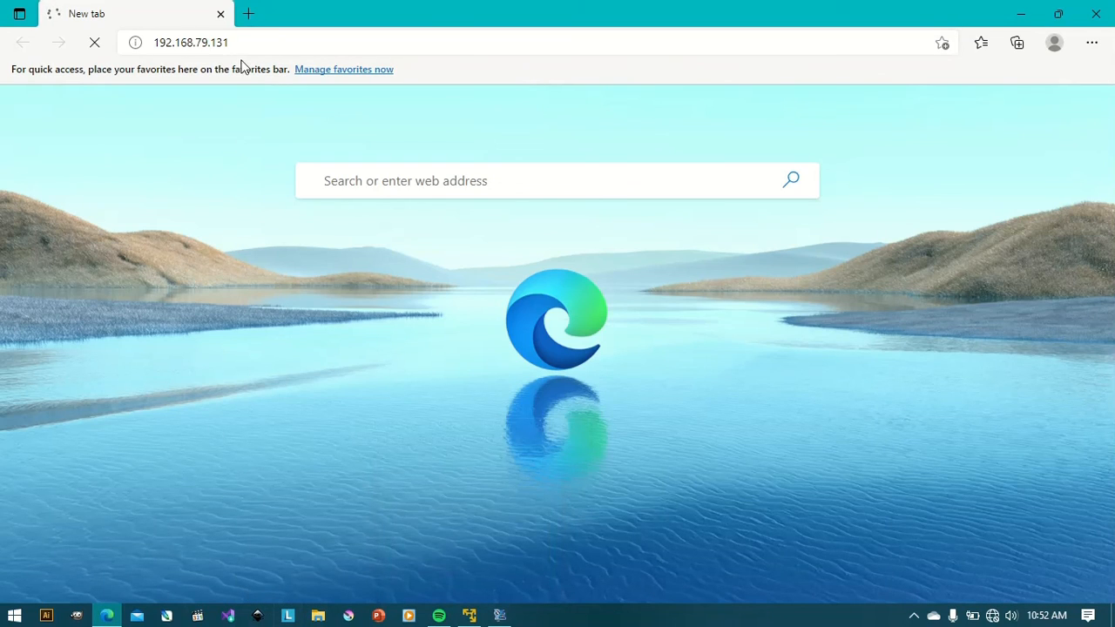
Change the web address to 192.168.79.132 and load the server's IIS page.
{"action": "left_click", "coordinate": [238, 42]}
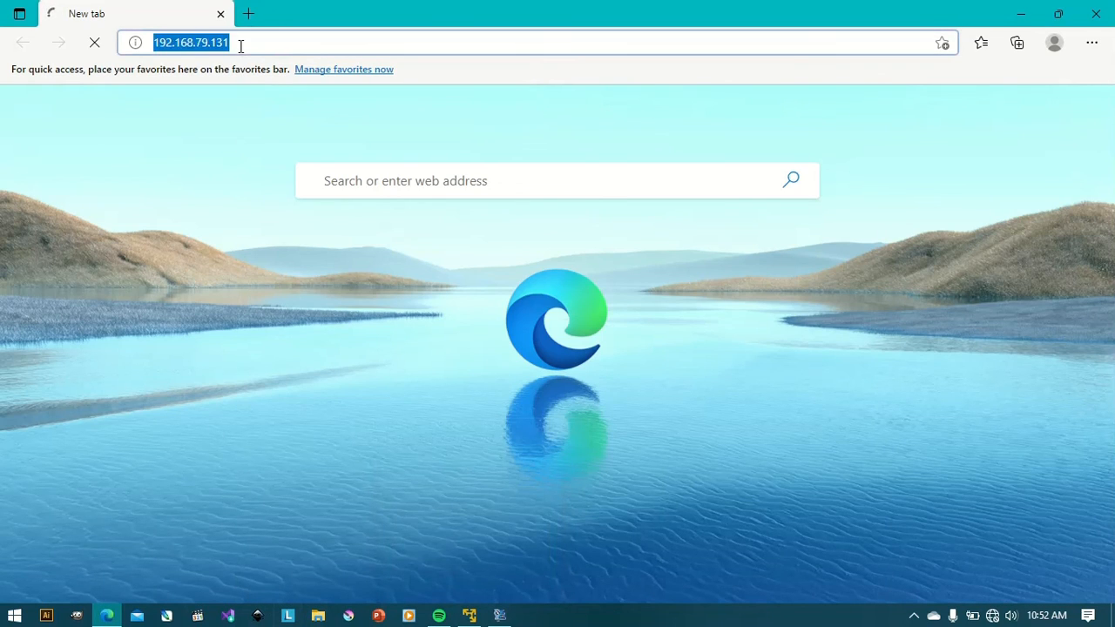
{"action": "left_click", "coordinate": [238, 42]}
{"action": "key", "text": "BackSpace"}
{"action": "type", "text": "2"}
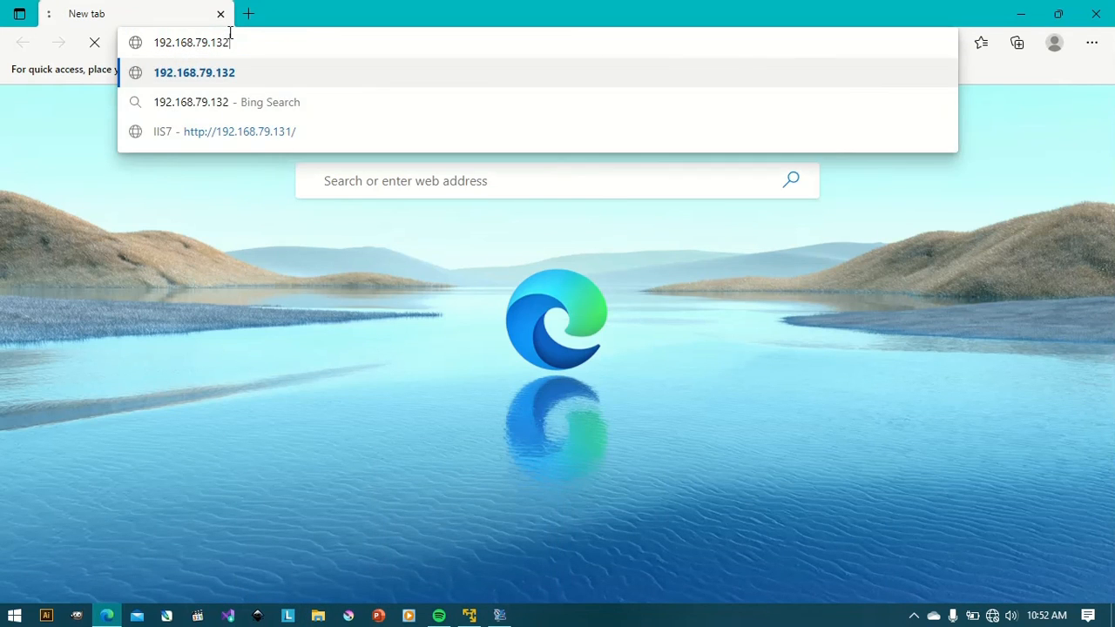
{"action": "key", "text": "Return"}
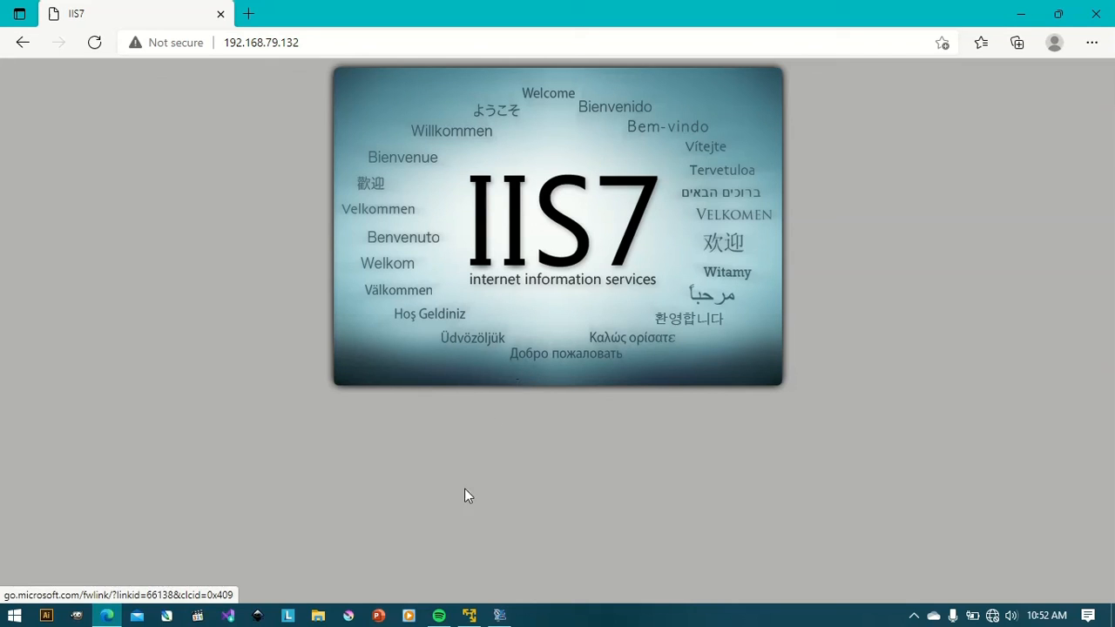
{"action": "left_click", "coordinate": [499, 616]}
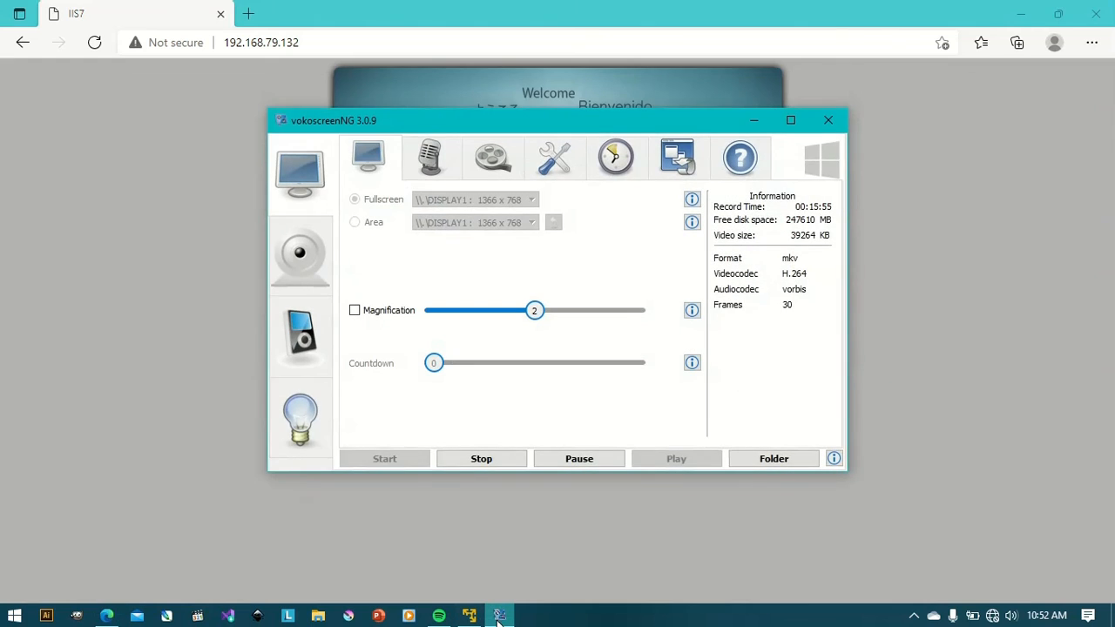